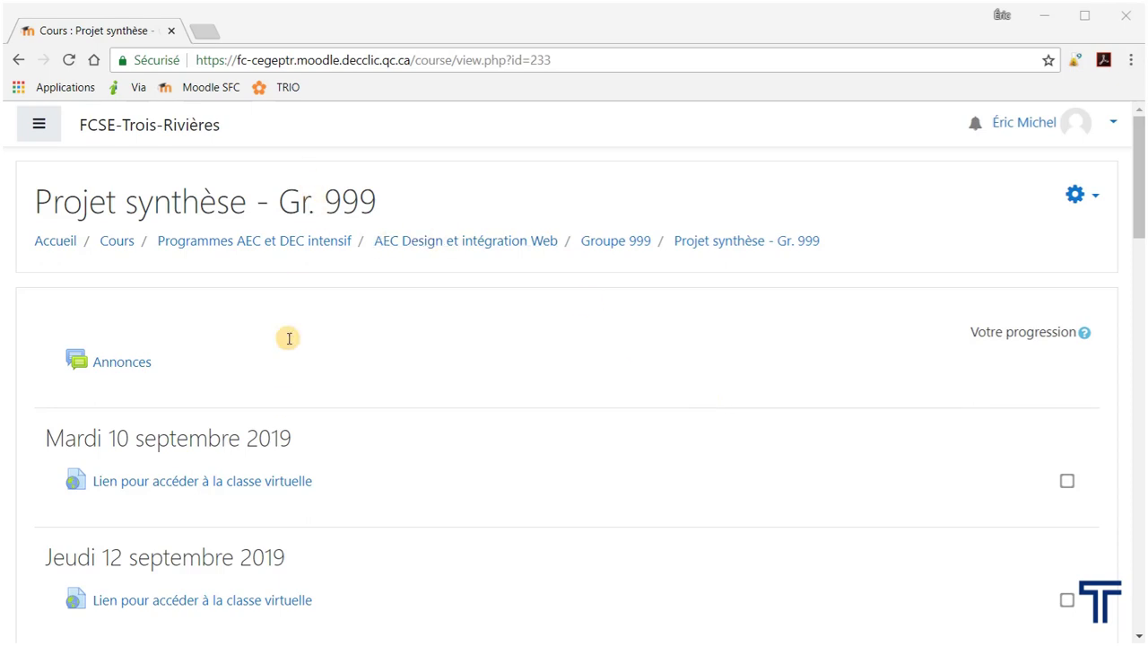
Step: Look through the dated class sections and virtual classroom links of the Projet synthèse - Gr. 999 course
scroll(292, 413, down, 1)
scroll(291, 413, down, 2)
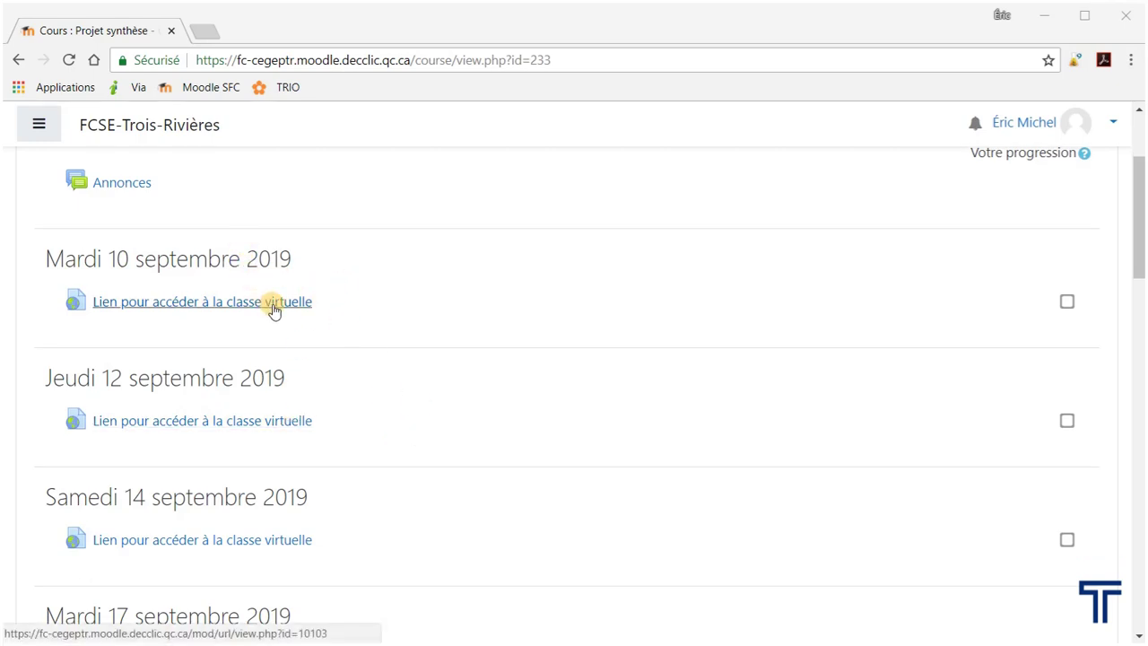
scroll(475, 412, down, 1)
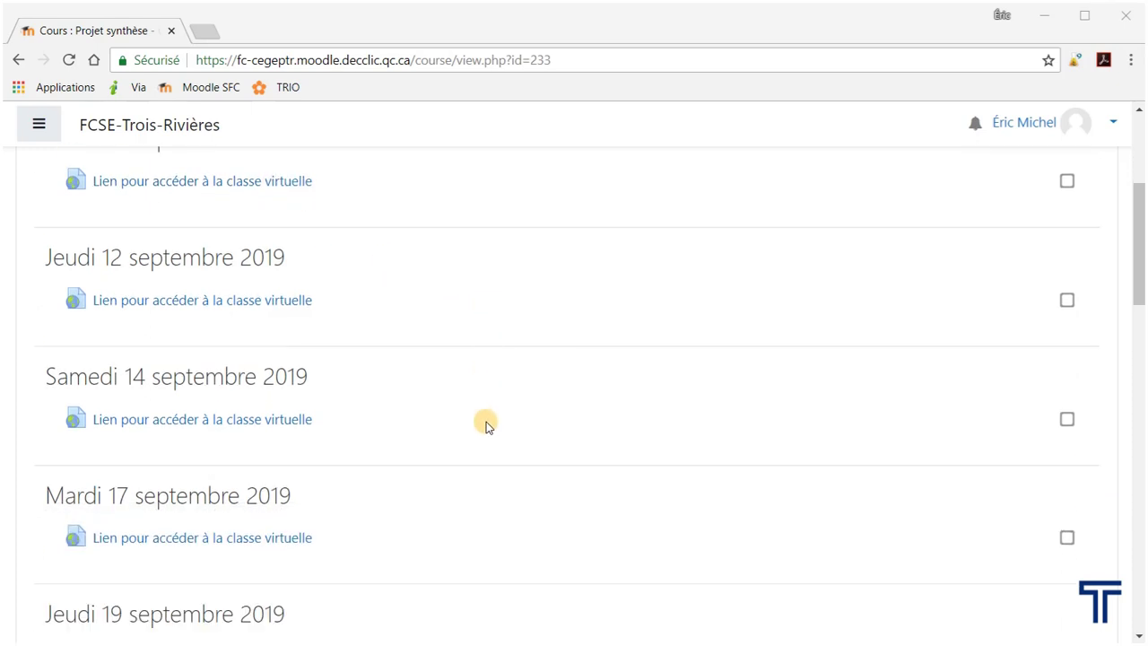
scroll(485, 426, down, 3)
scroll(489, 420, up, 2)
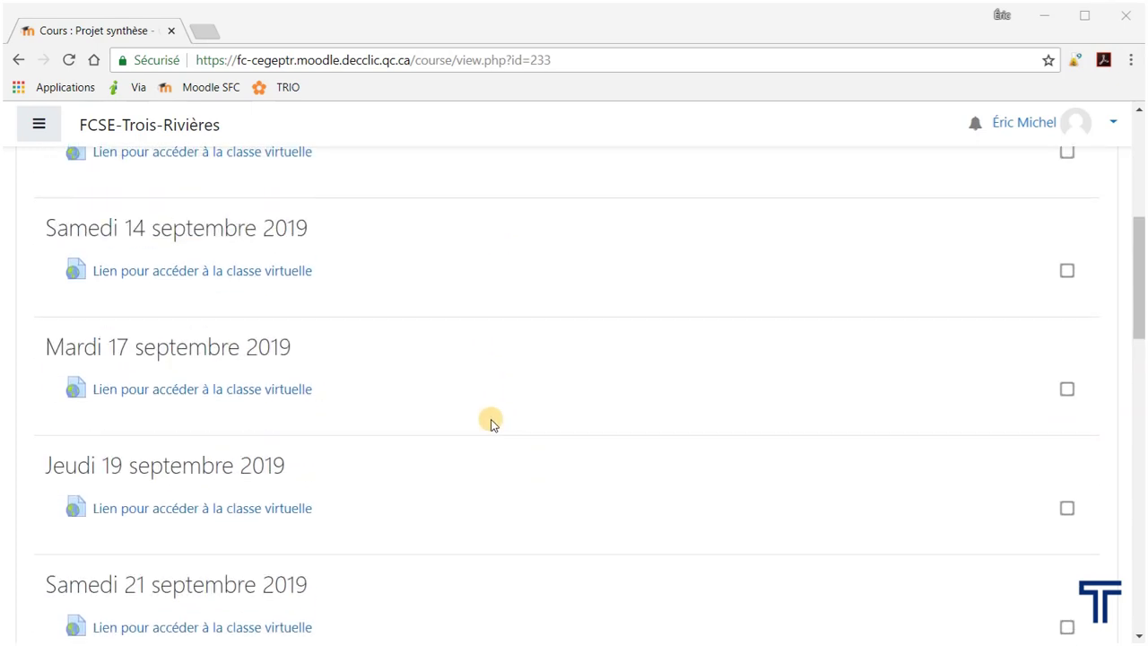
scroll(490, 423, up, 4)
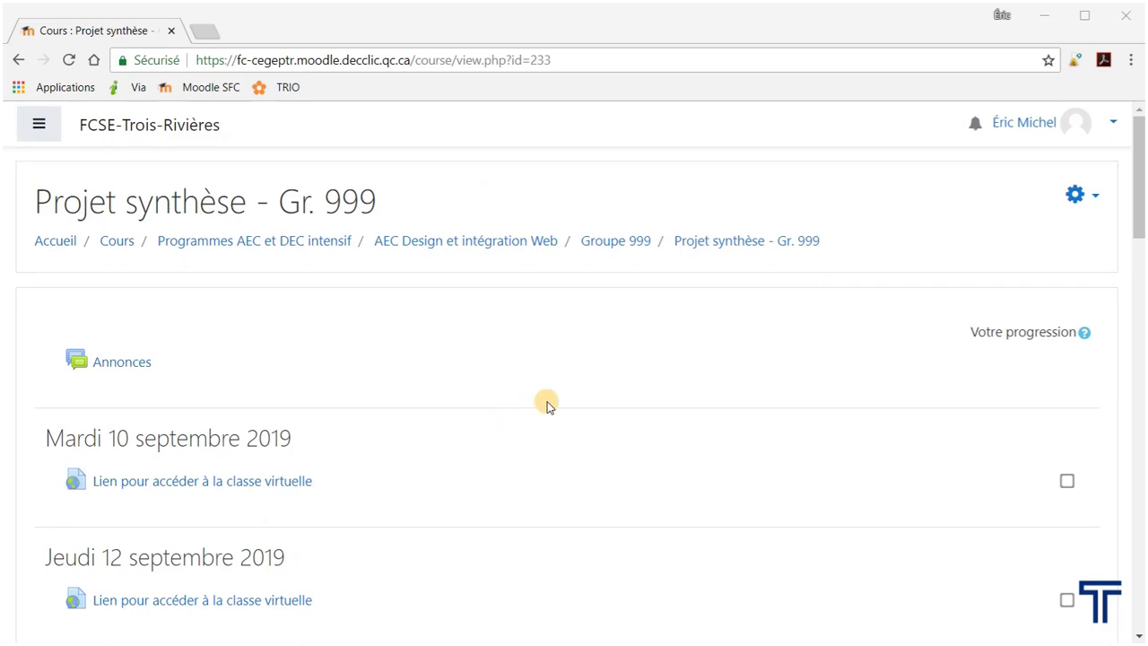
Step: Open the Processus de production course, passing through the course list and the Programmes AEC et DEC intensif category
click(115, 248)
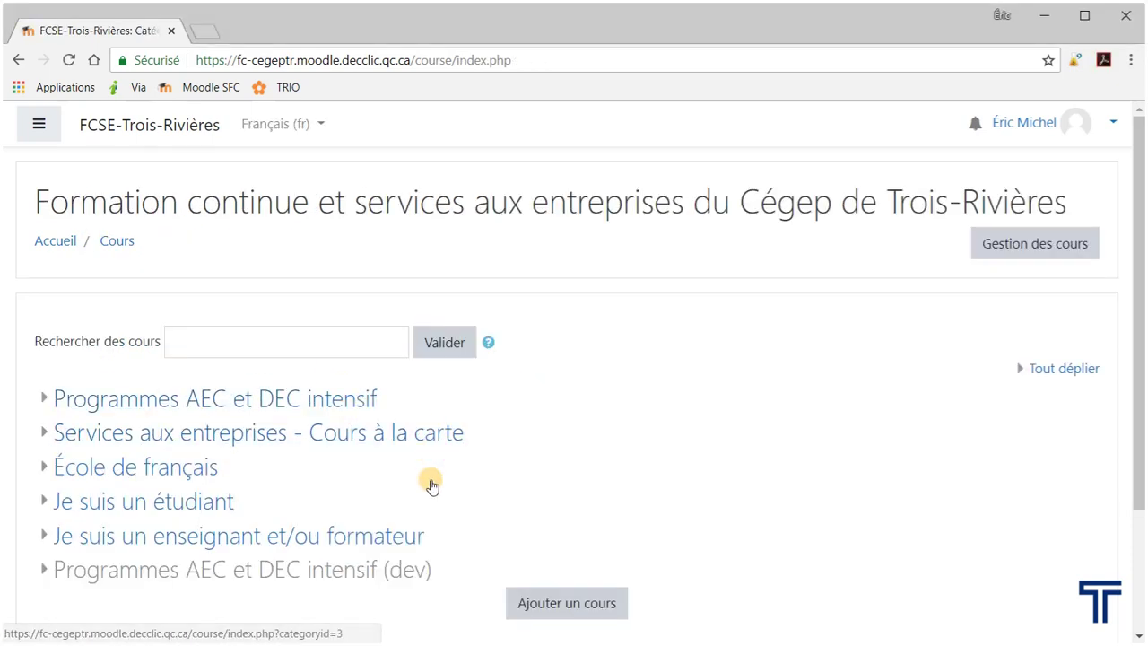
scroll(431, 495, down, 1)
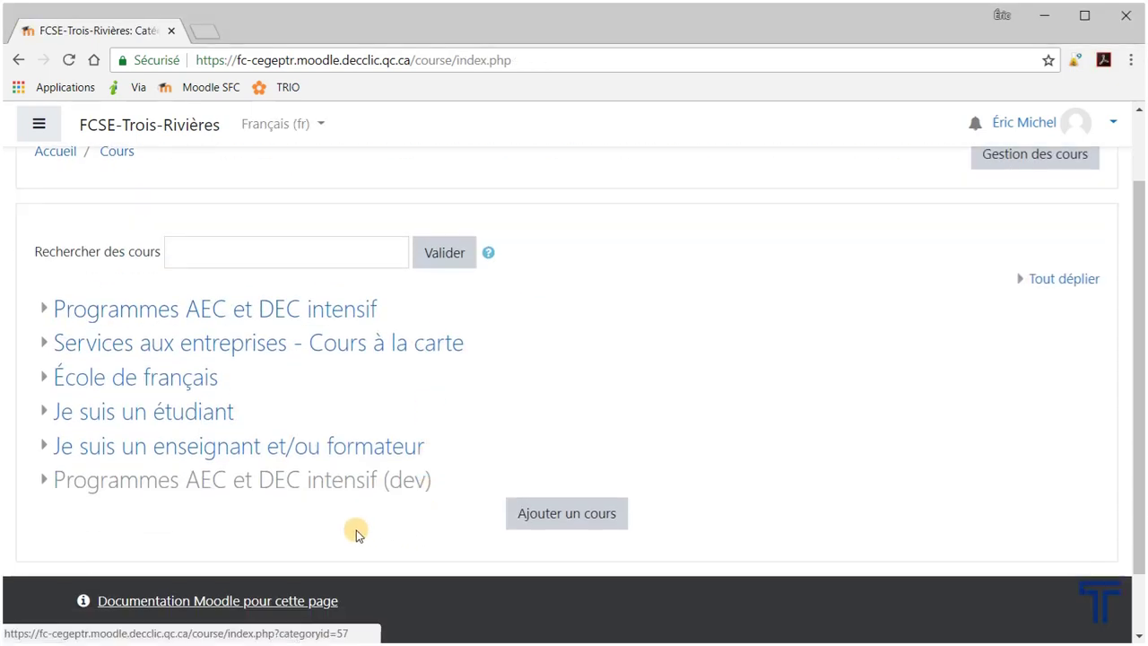
click(205, 321)
scroll(538, 495, down, 1)
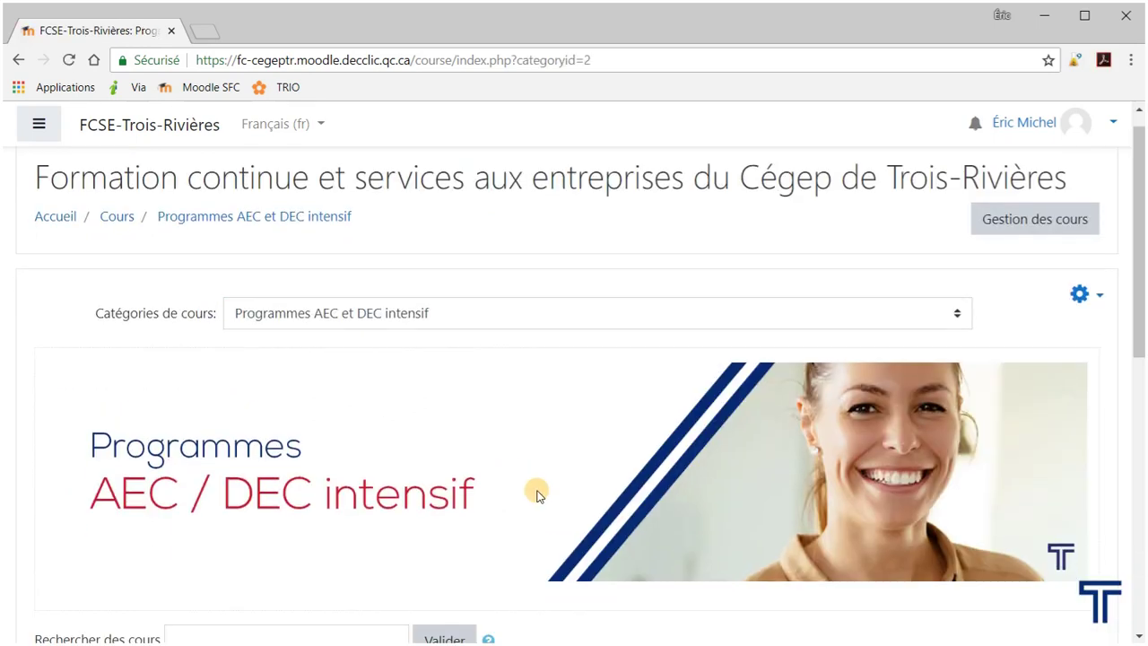
scroll(544, 499, down, 4)
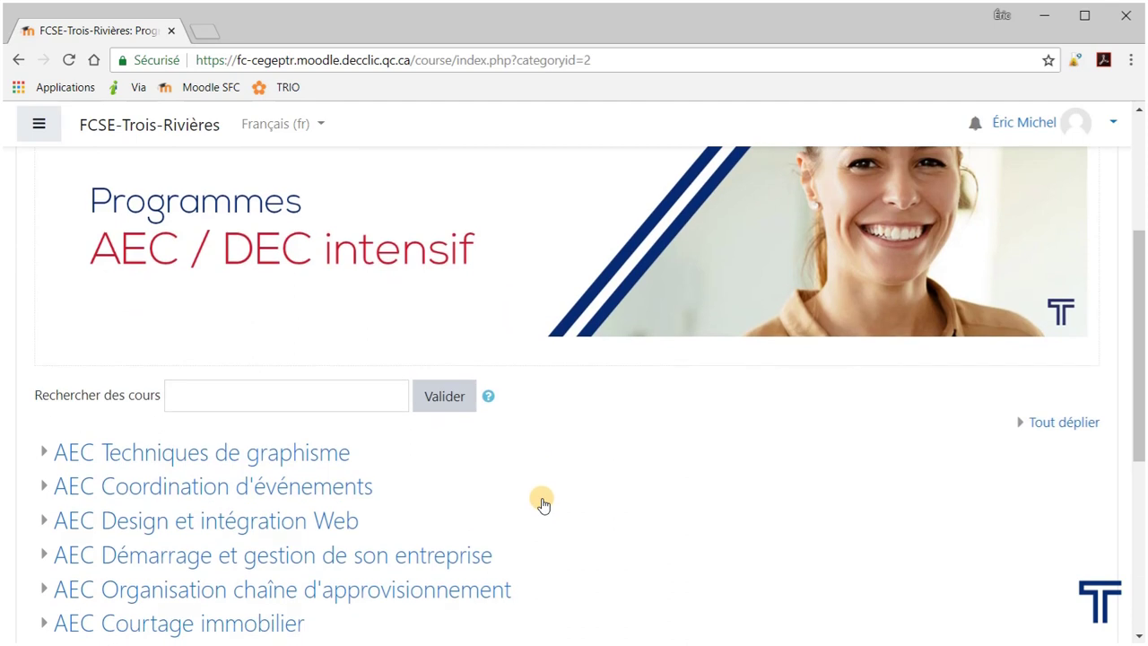
click(254, 576)
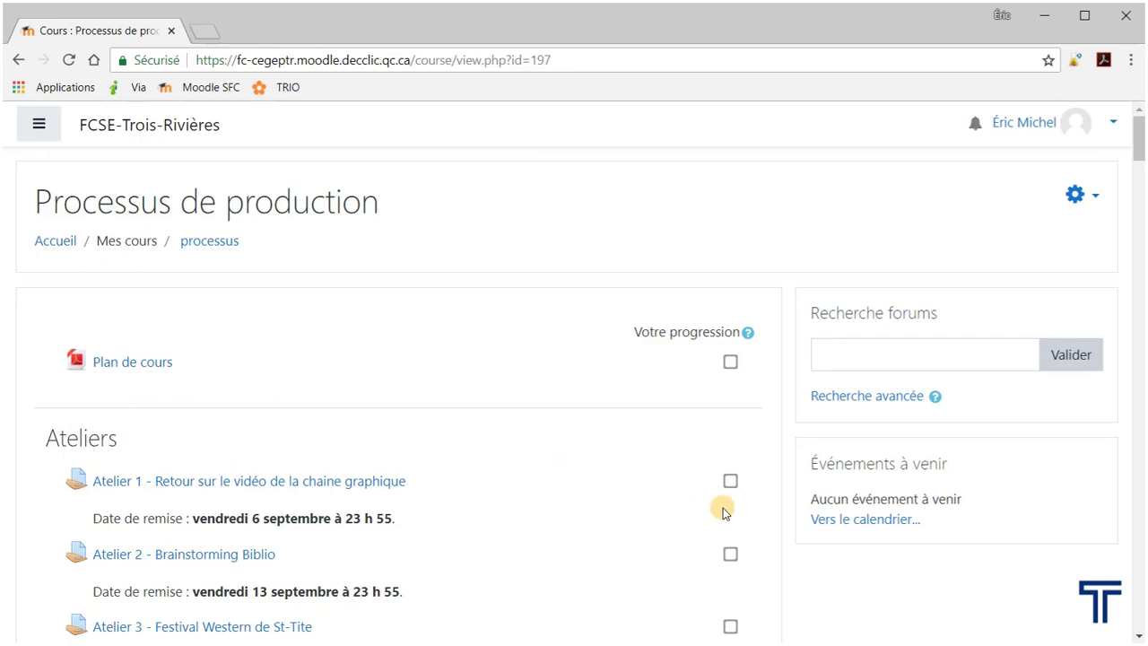
Step: Examine how the Processus de production course is organised, from Ateliers, Quiz and Évaluation finale to the Séminaire 1 section
scroll(723, 509, down, 2)
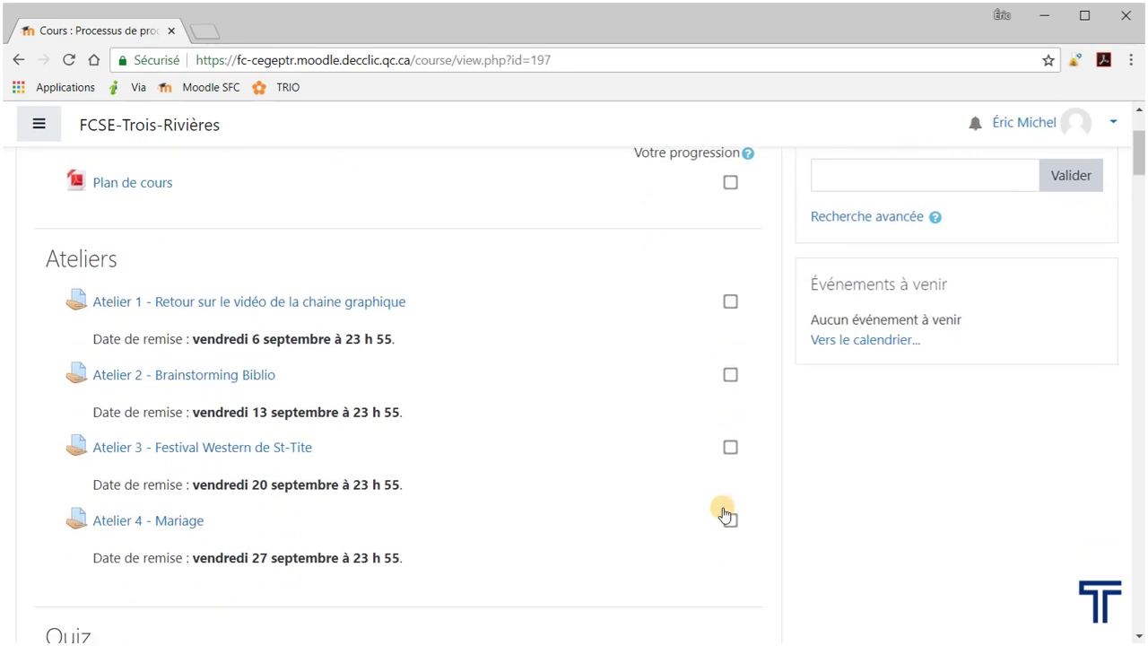
scroll(724, 515, down, 5)
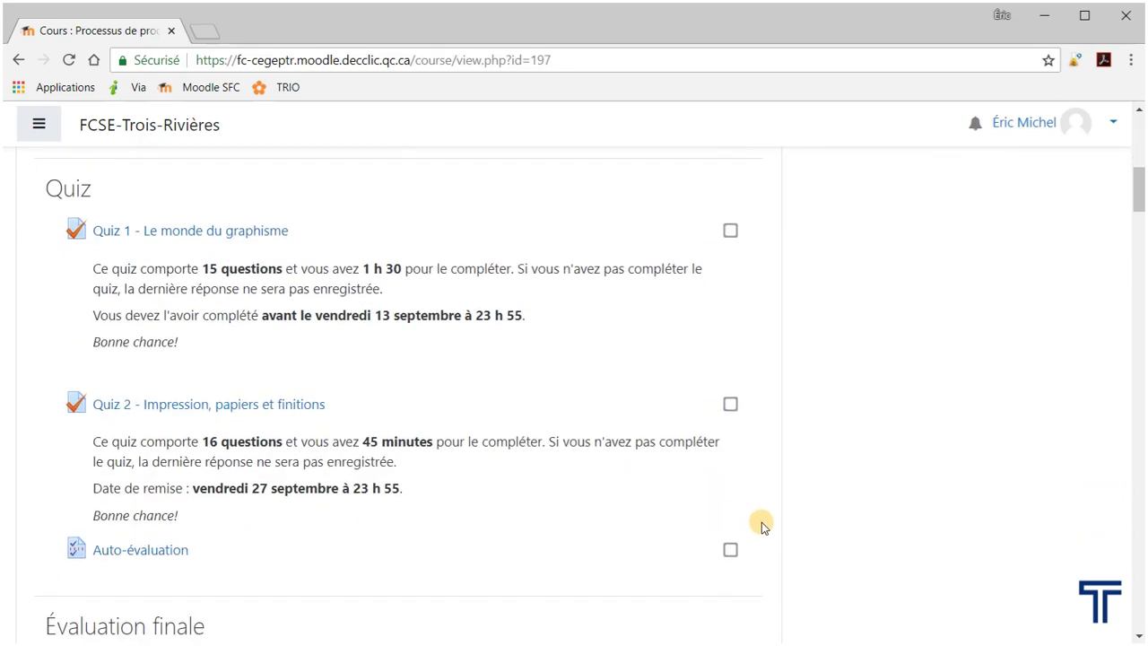
scroll(761, 524, down, 2)
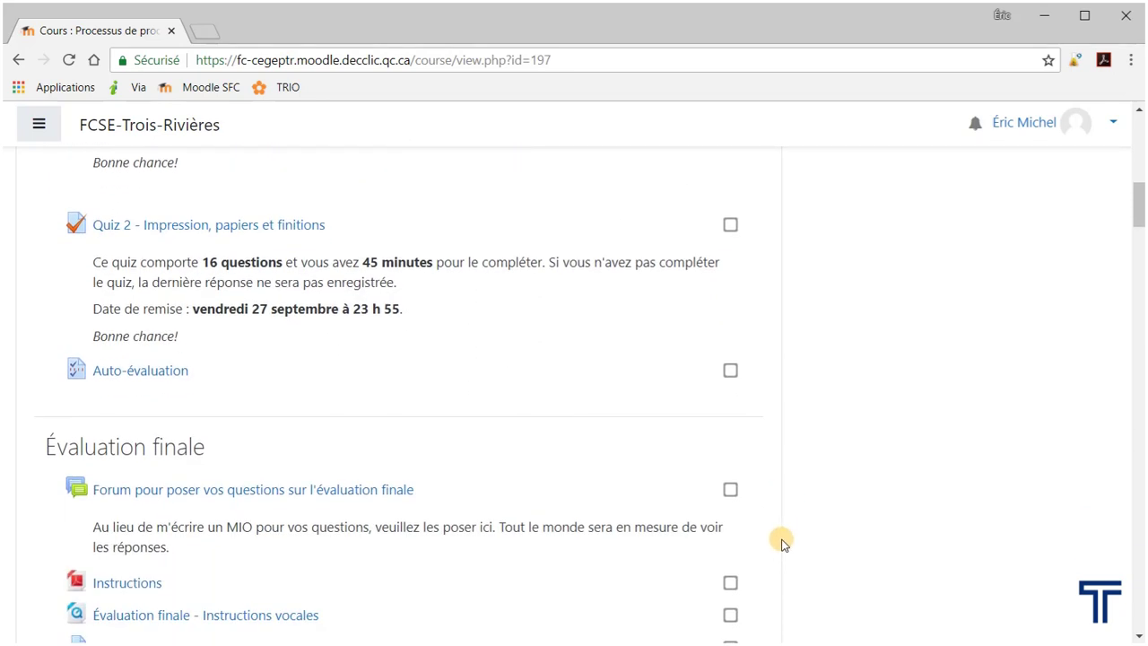
scroll(772, 543, down, 2)
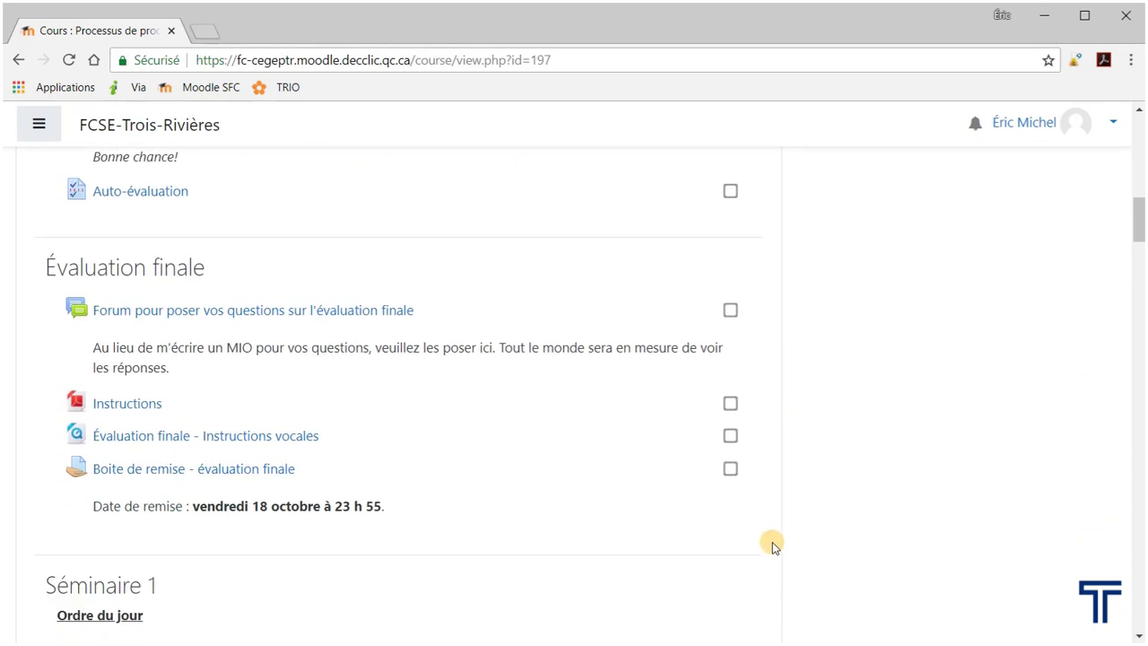
scroll(773, 543, down, 4)
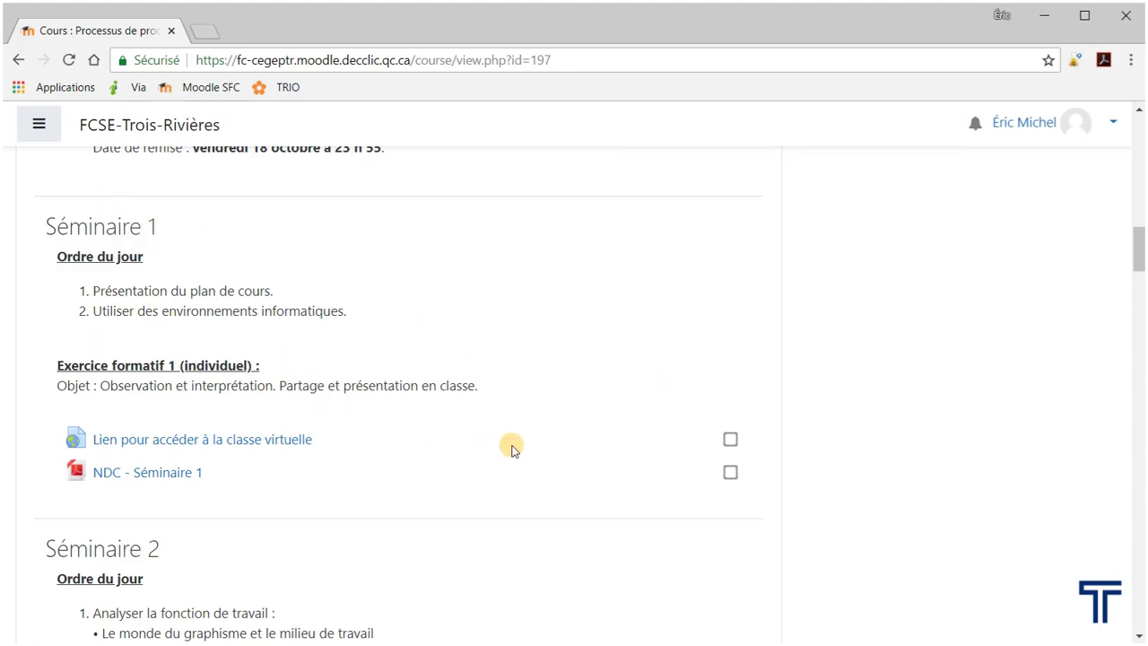
scroll(533, 445, up, 15)
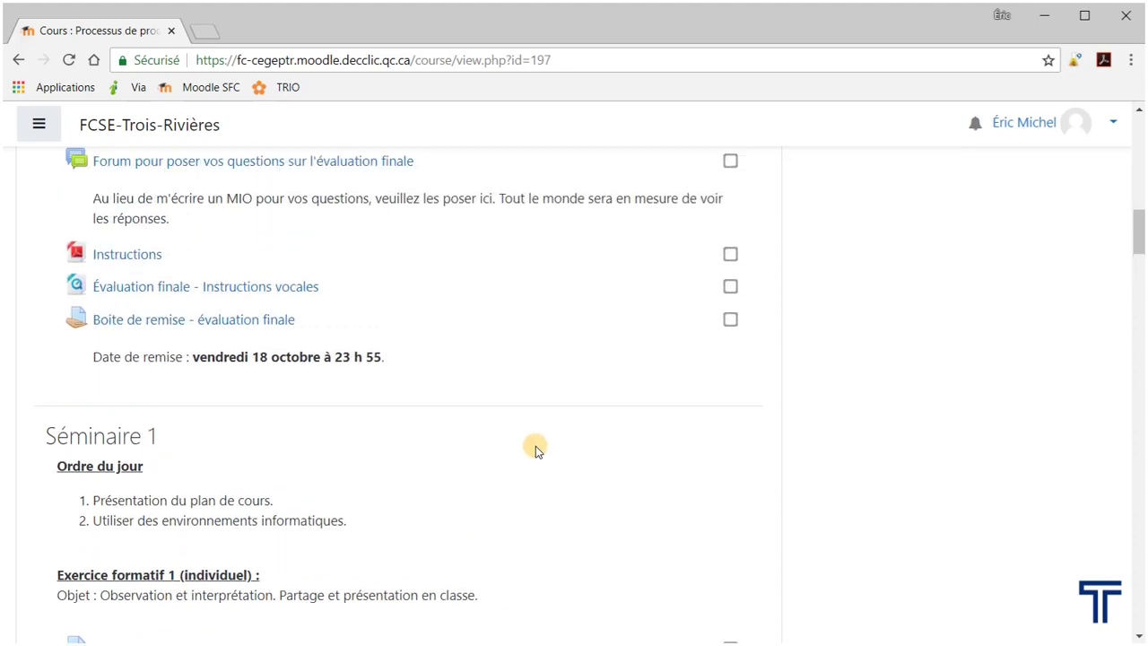
scroll(541, 448, up, 1)
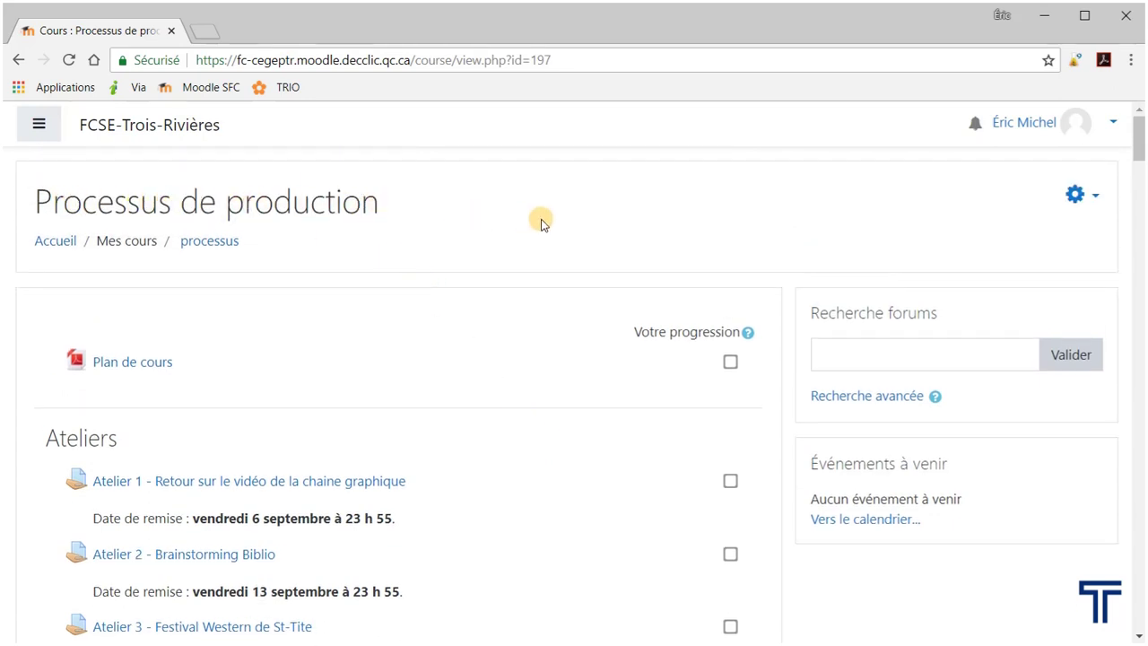
Step: Turn on editing mode for the Processus de production course
click(1079, 199)
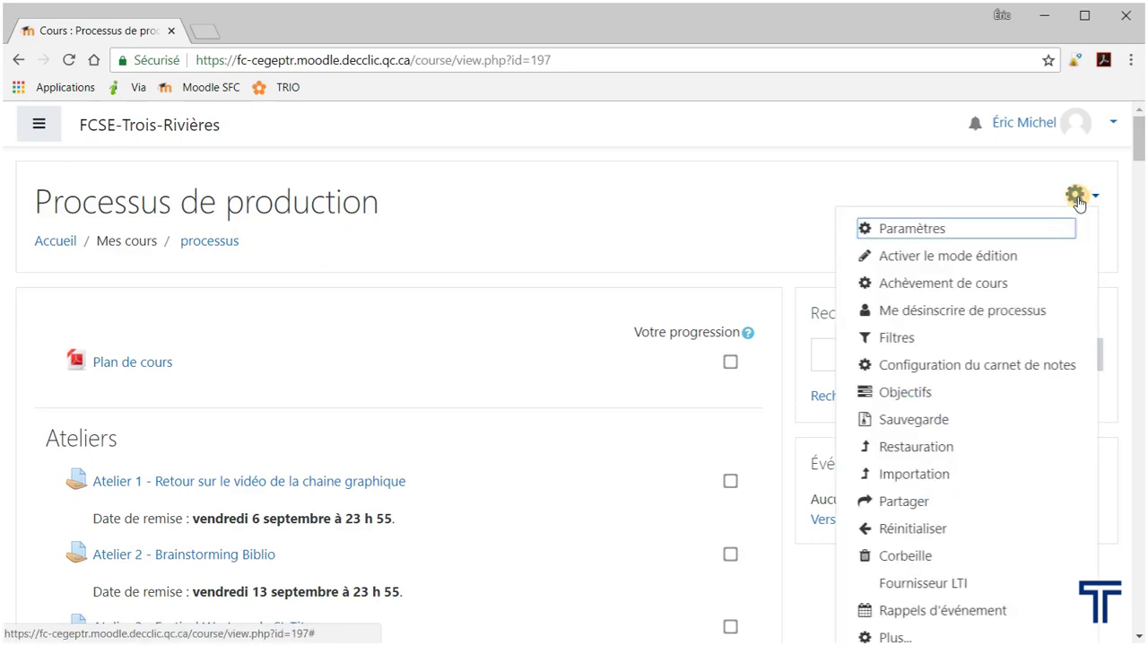
click(992, 260)
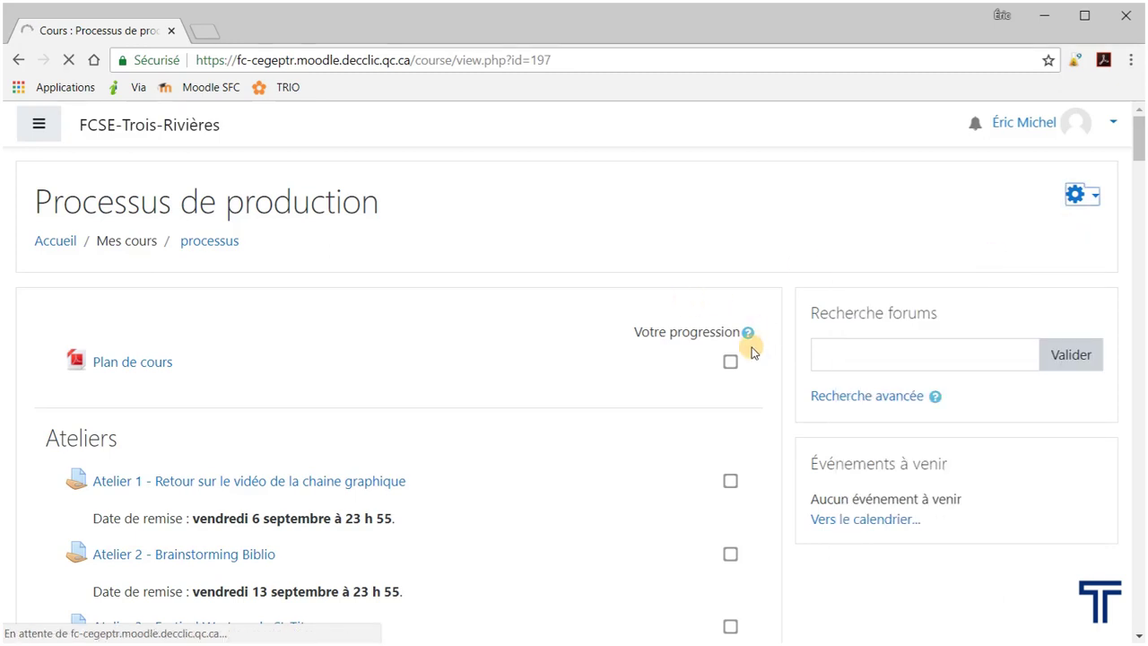
scroll(758, 355, down, 2)
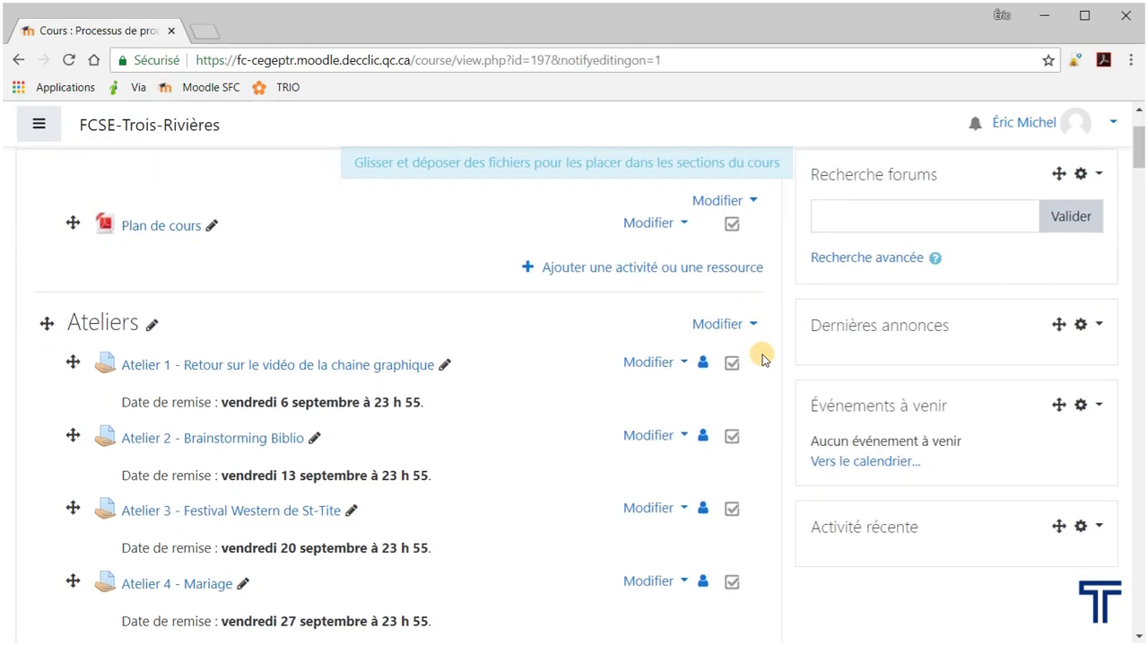
scroll(730, 466, down, 8)
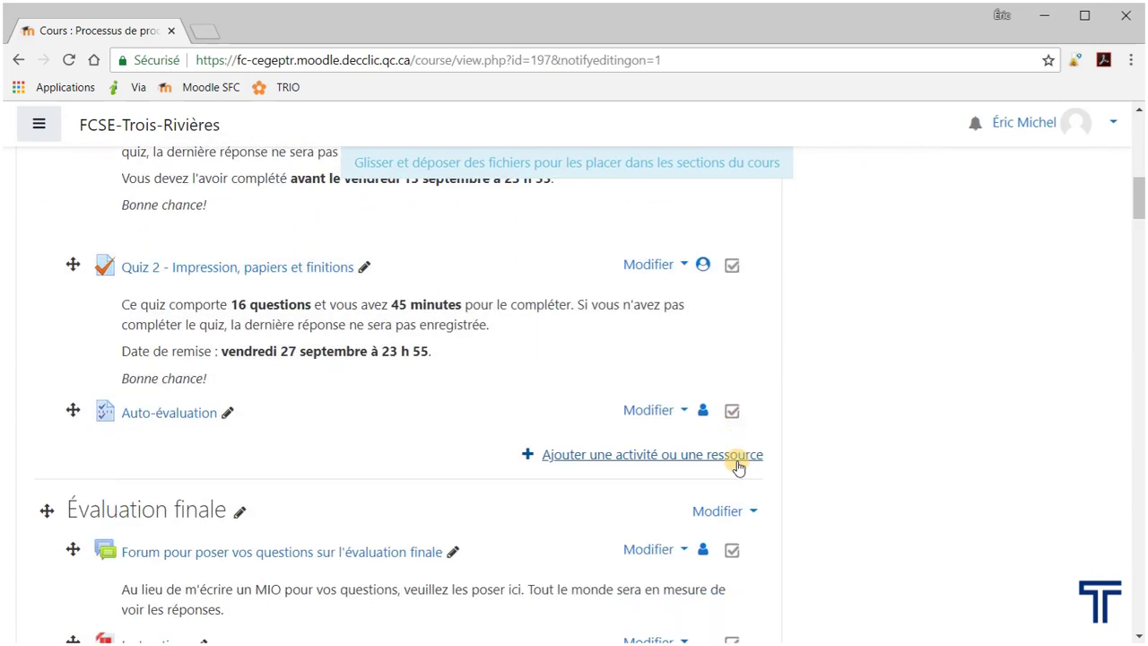
scroll(737, 466, down, 7)
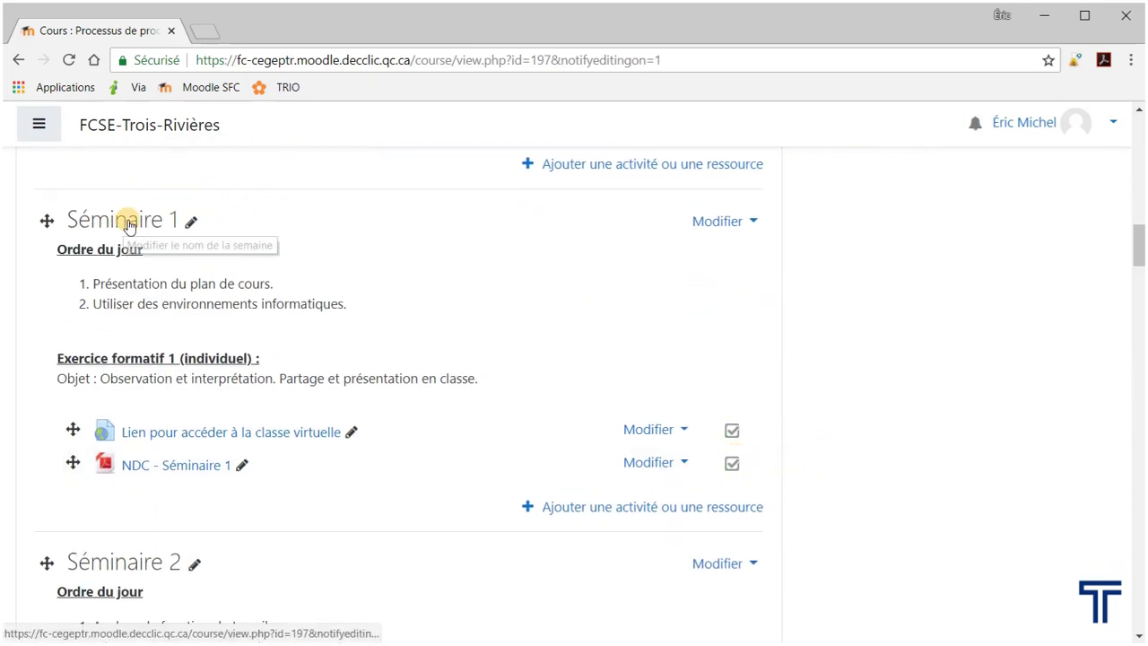
click(190, 224)
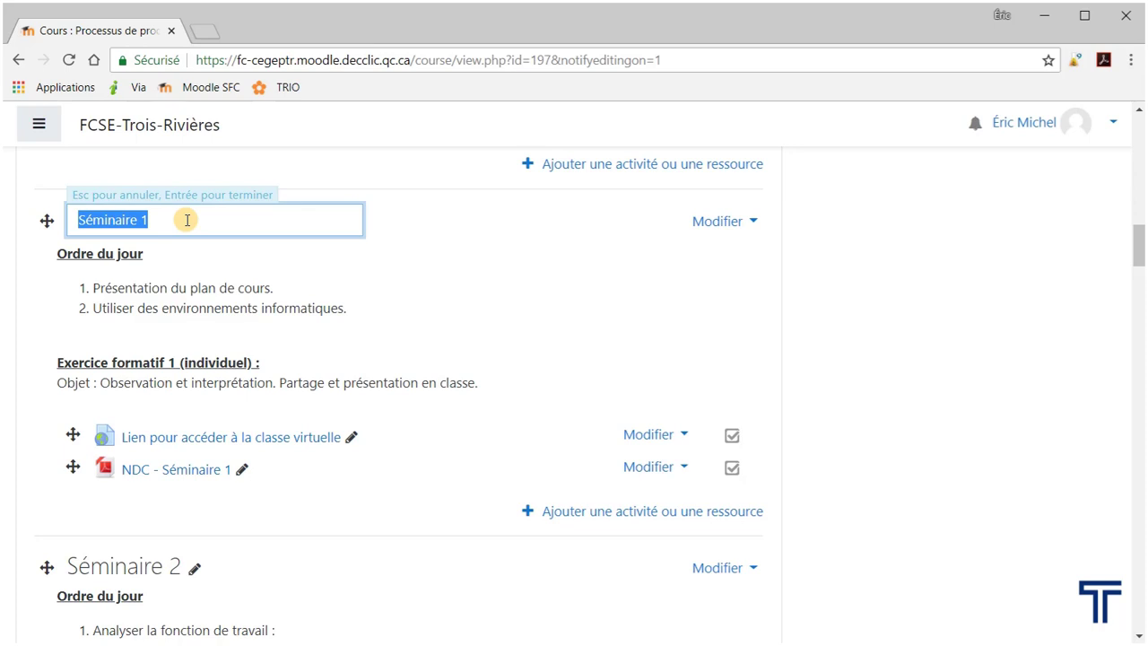
key(Escape)
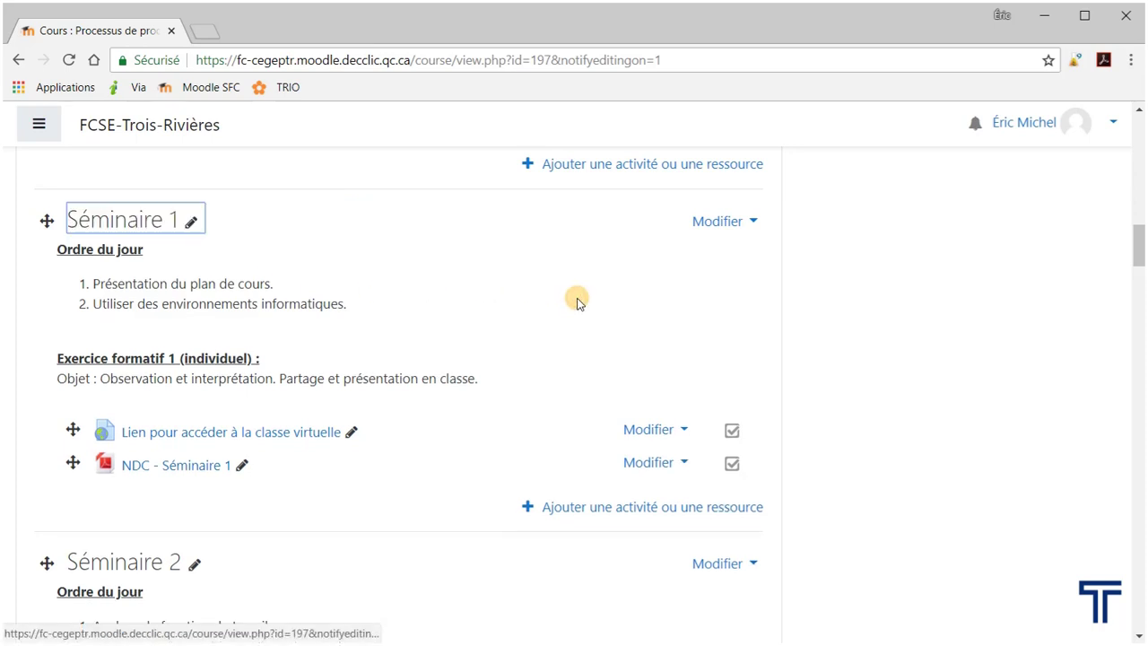
scroll(421, 330, down, 2)
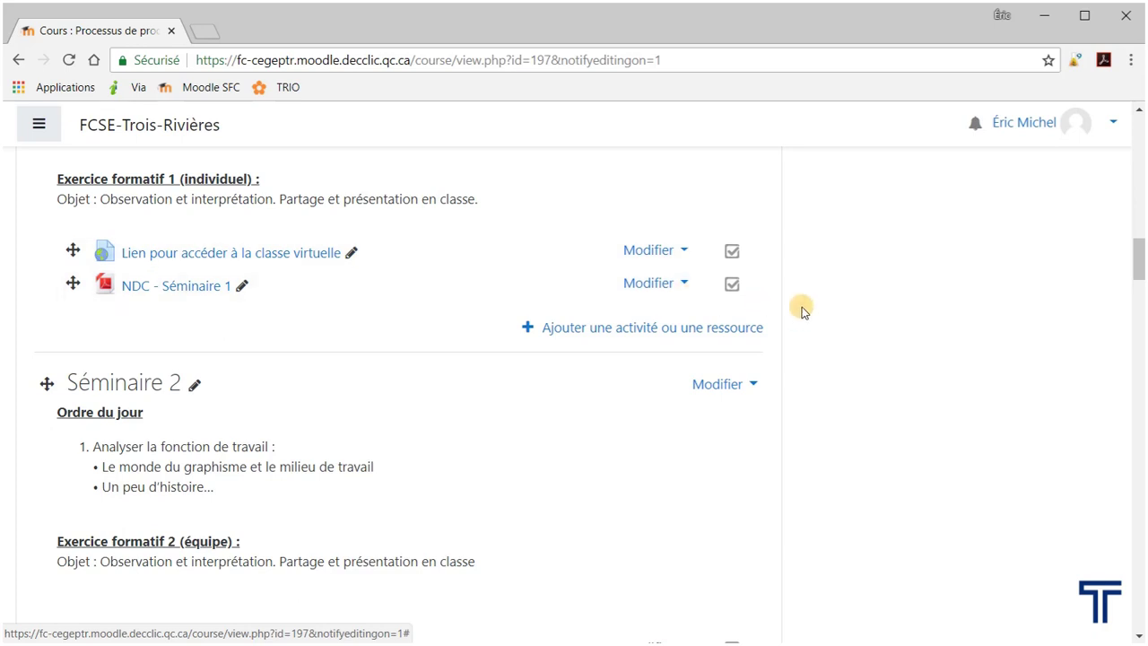
scroll(802, 311, up, 2)
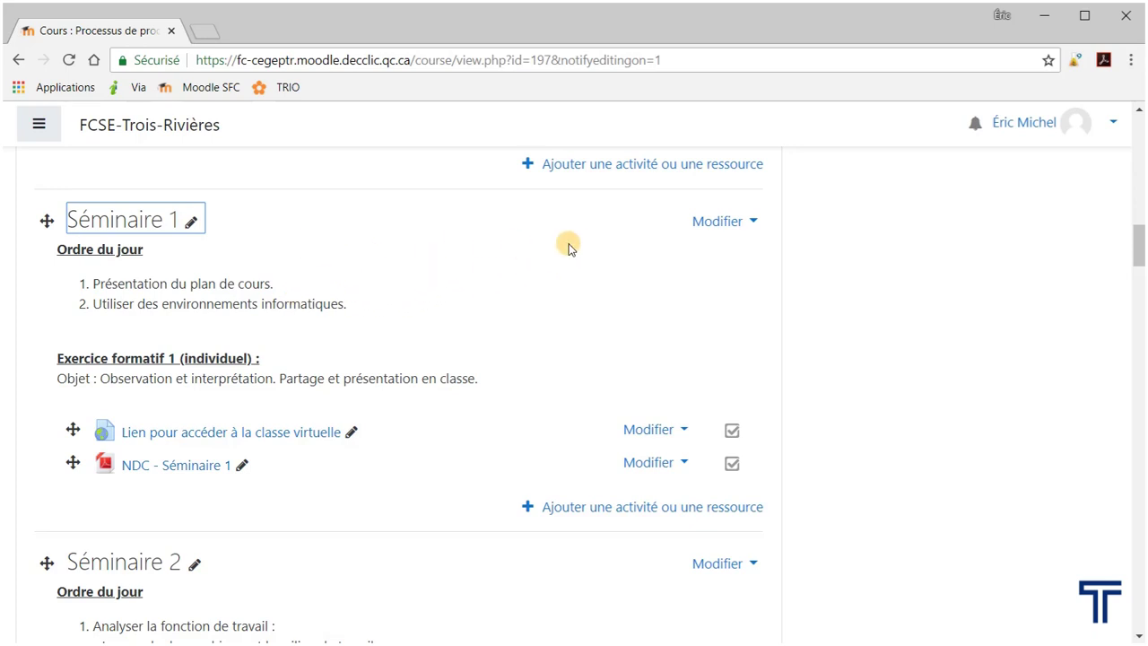
Step: Open the Séminaire 1 section's settings, review its name and Résumé text, and save the section
click(715, 222)
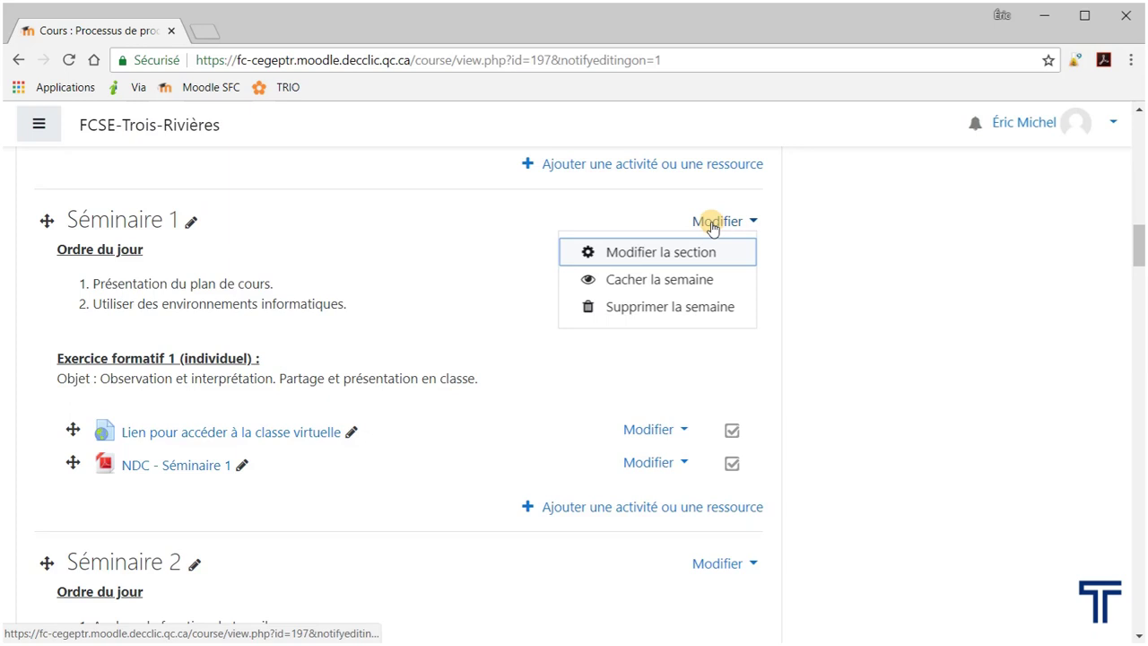
click(680, 258)
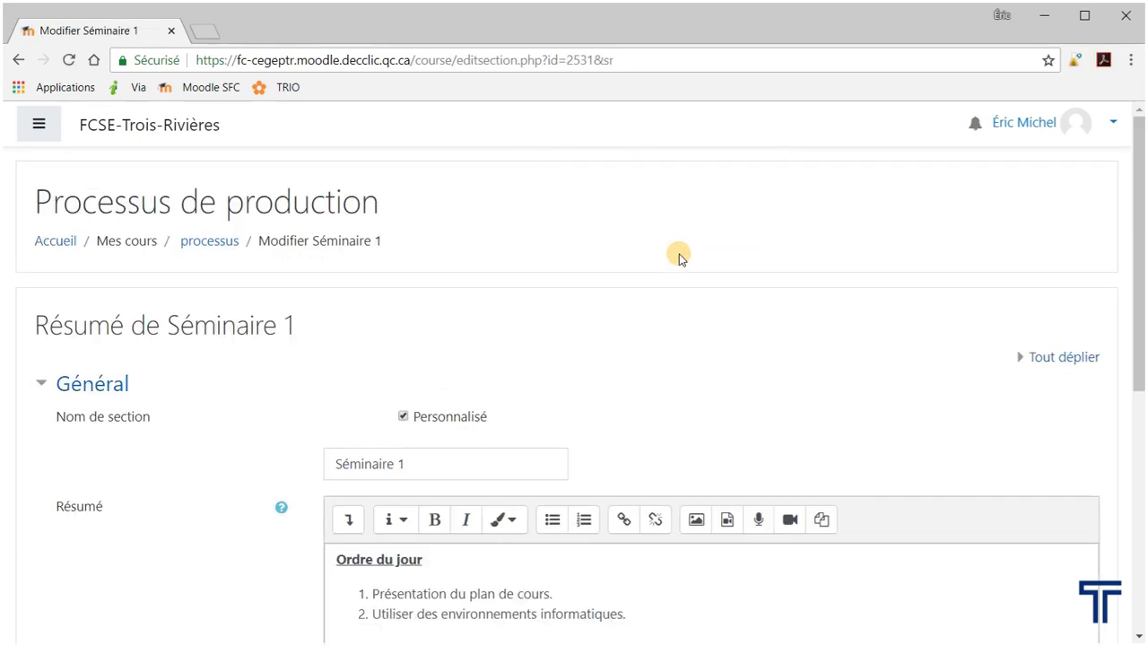
scroll(651, 332, down, 3)
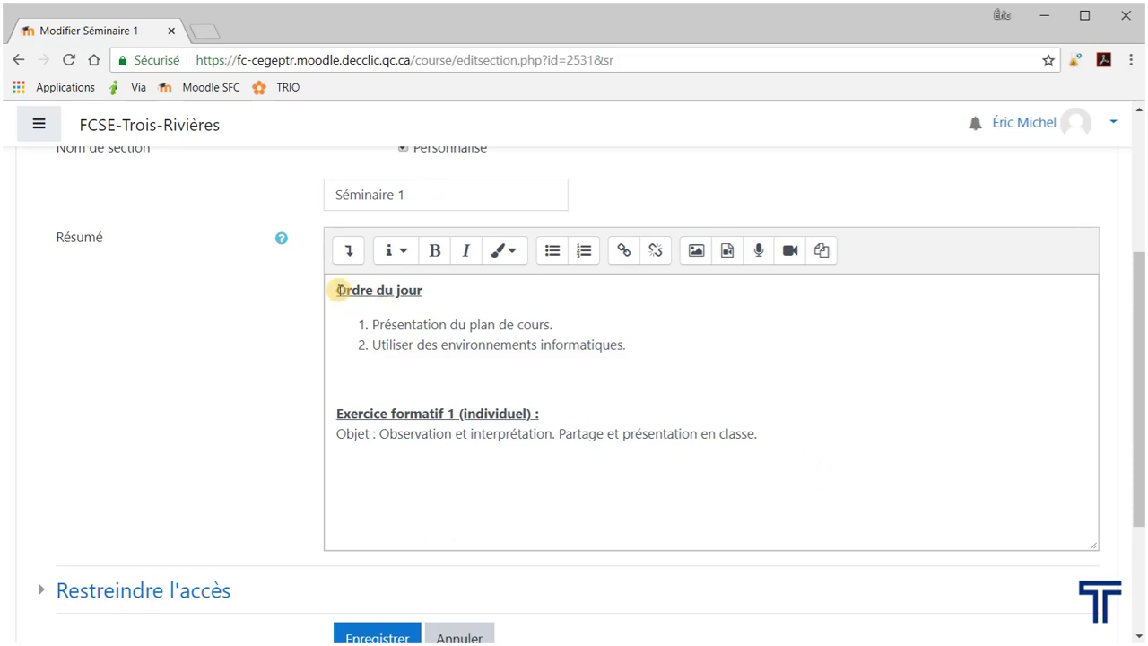
scroll(843, 439, down, 1)
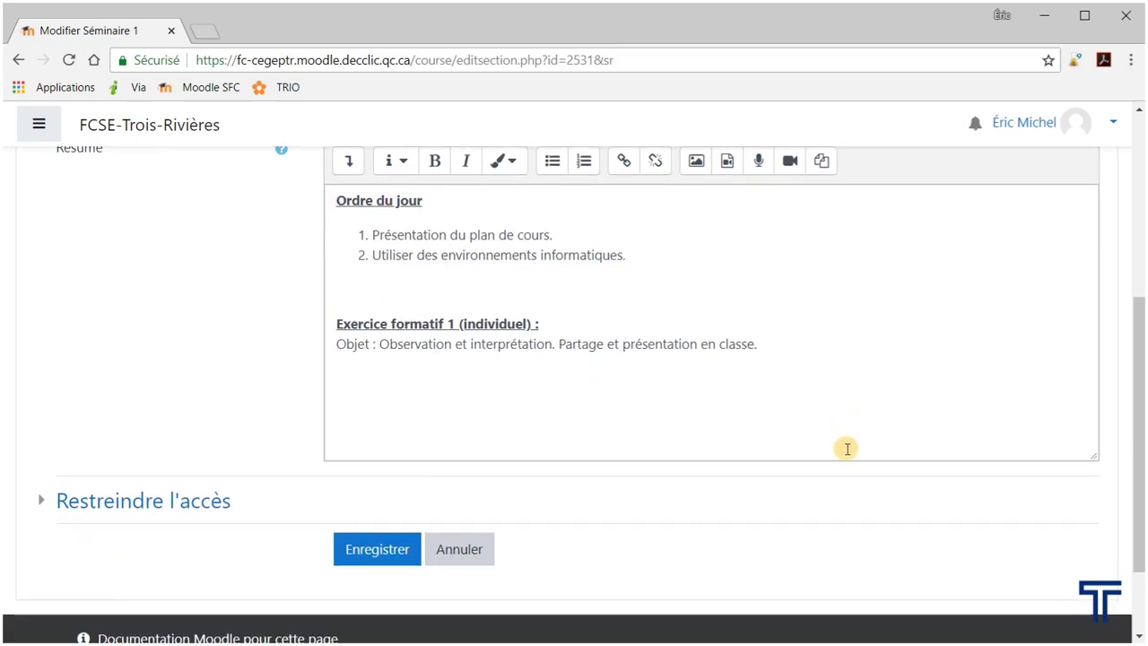
click(378, 549)
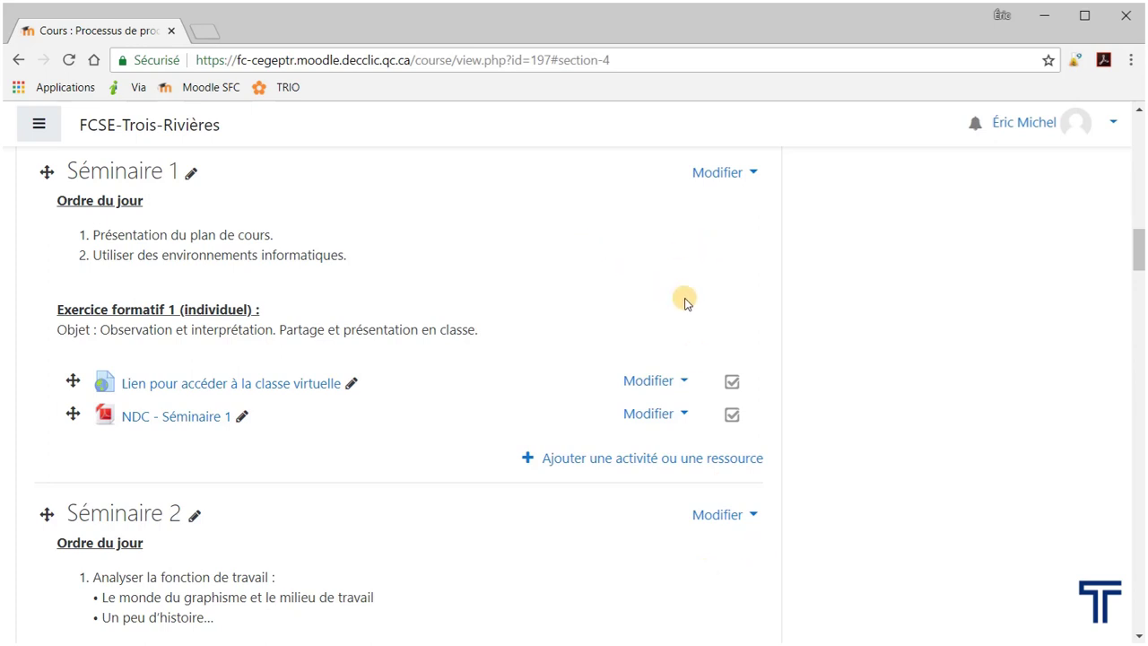
Step: Examine the agendas, virtual classroom links and course notes in the sections from Séminaire 1 to Séminaire 6
scroll(684, 300, up, 1)
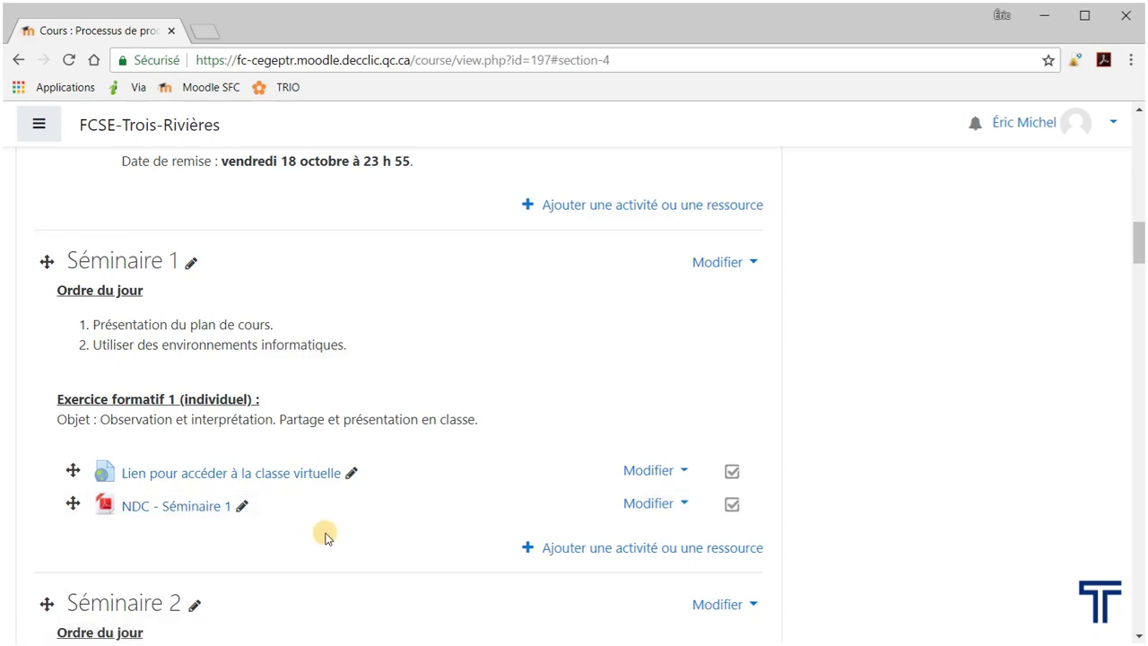
scroll(326, 530, down, 1)
scroll(349, 561, down, 3)
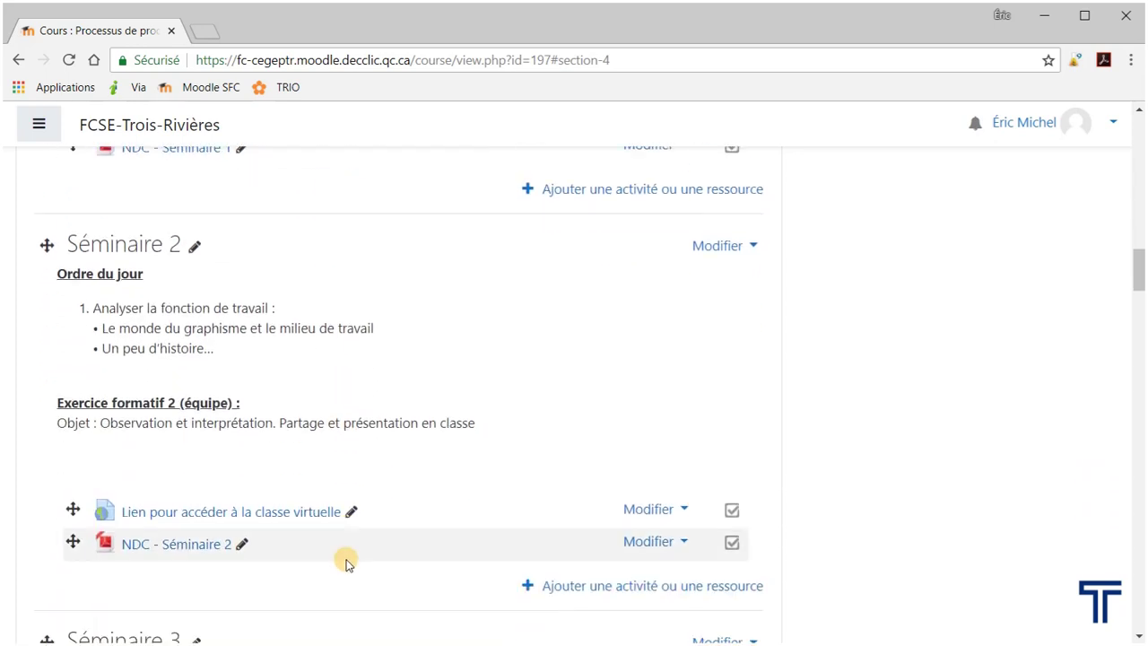
scroll(350, 561, down, 7)
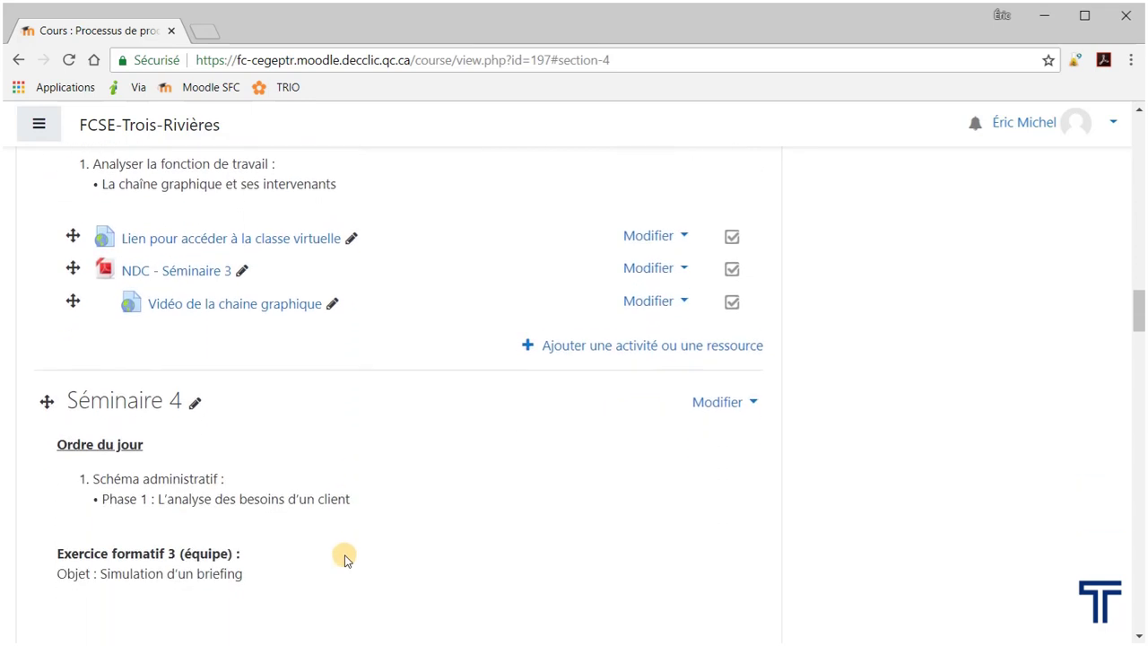
scroll(345, 558, down, 5)
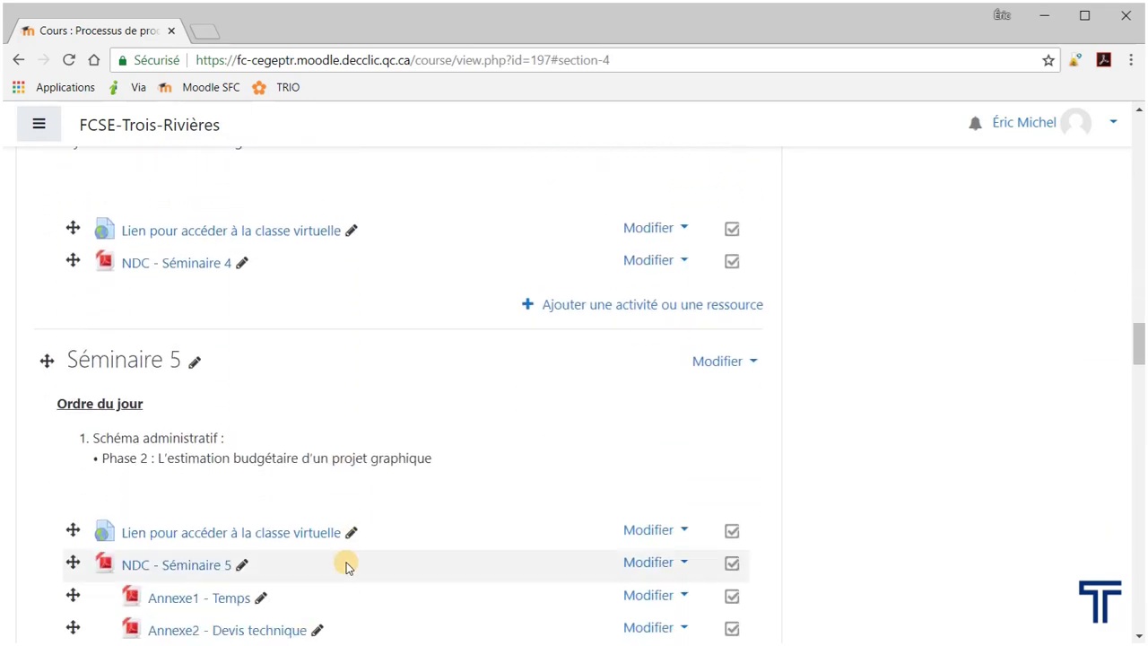
scroll(346, 562, down, 3)
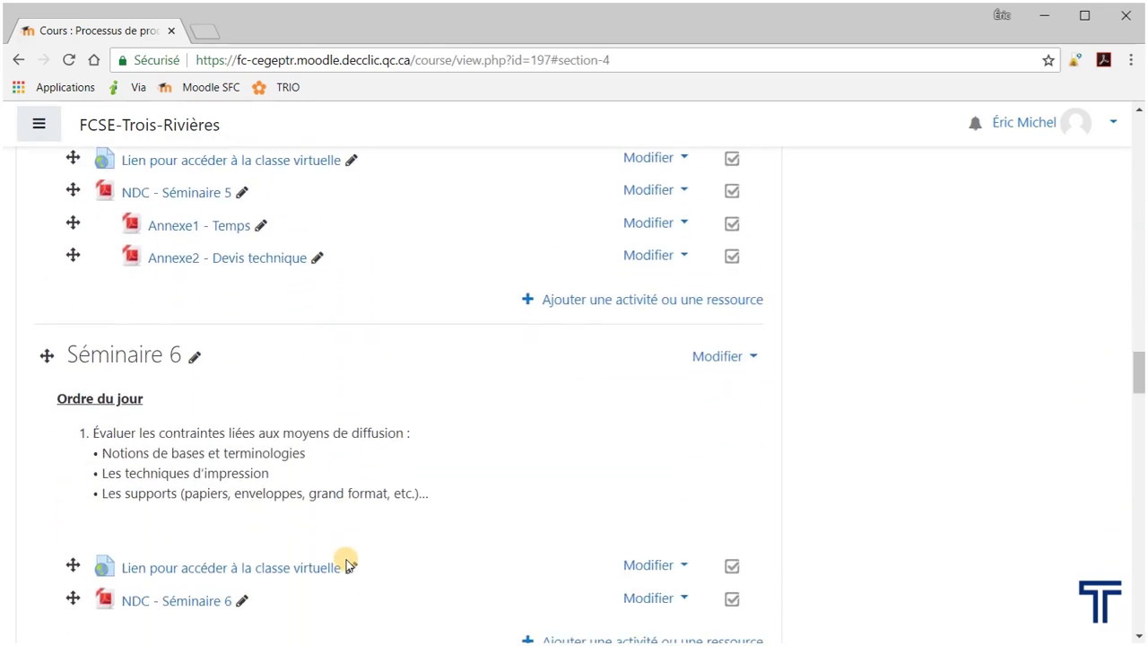
Step: Examine the agendas, links and course notes in the sections from Séminaire 6 through Séminaire 10 and the Coaching sections
scroll(347, 559, down, 1)
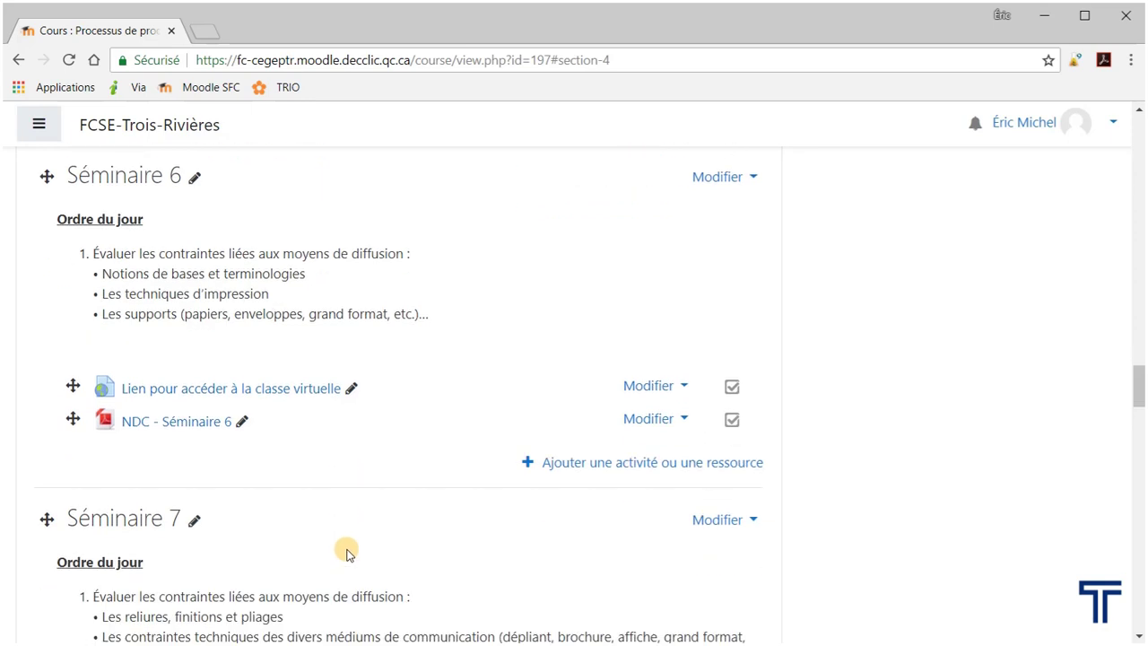
scroll(348, 556, down, 4)
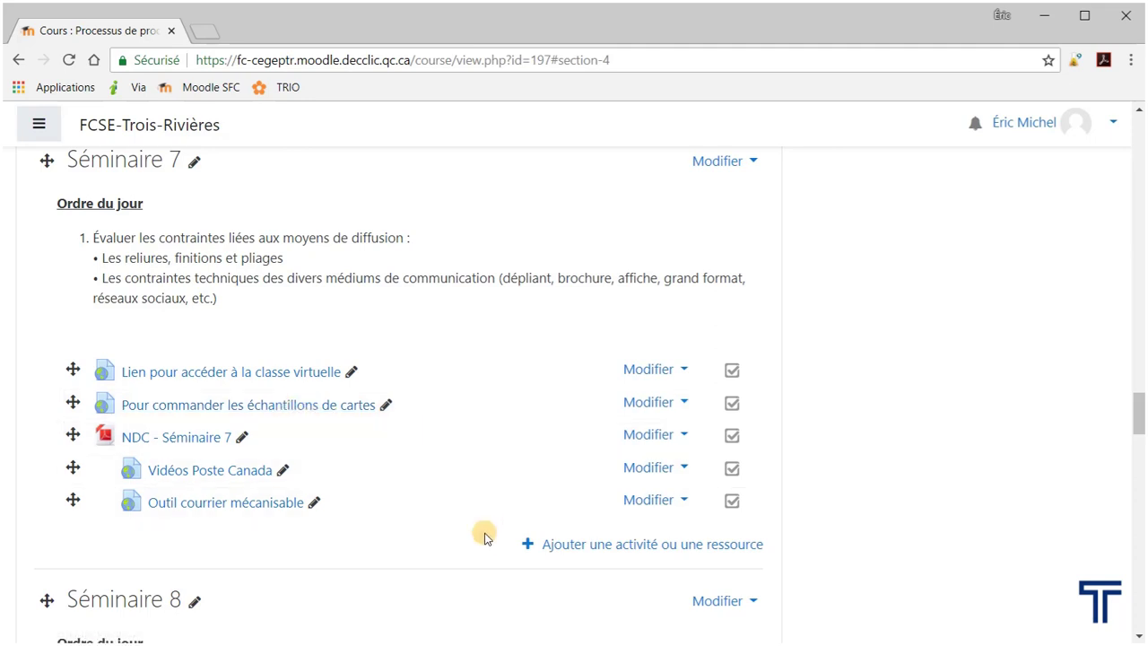
scroll(480, 534, down, 2)
scroll(484, 536, down, 2)
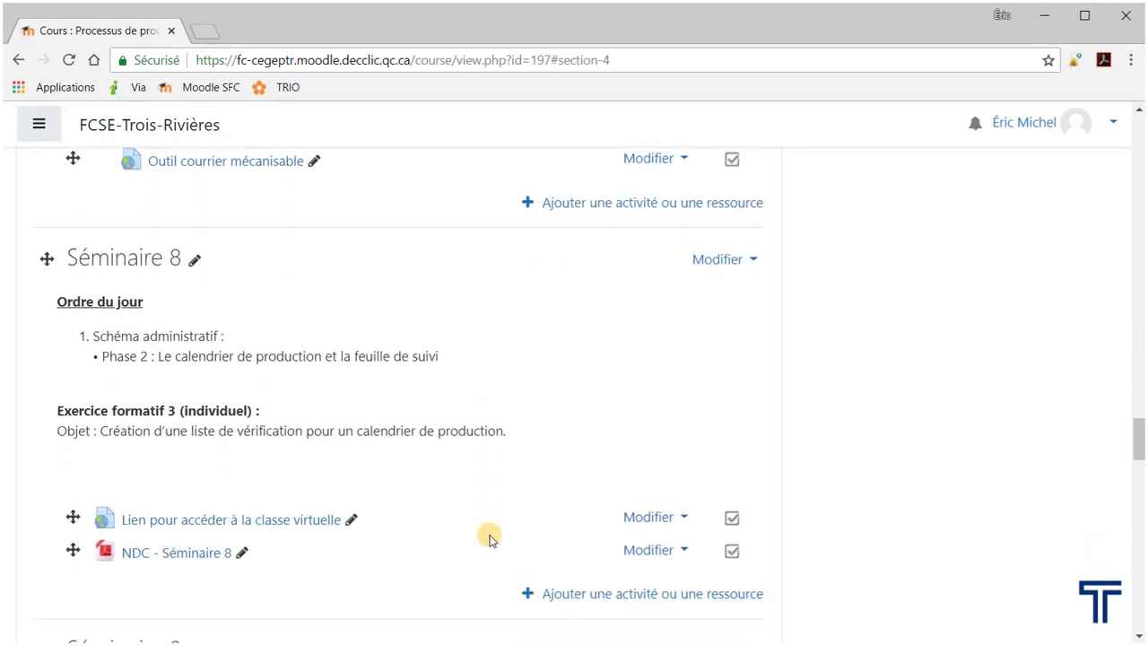
scroll(489, 537, down, 3)
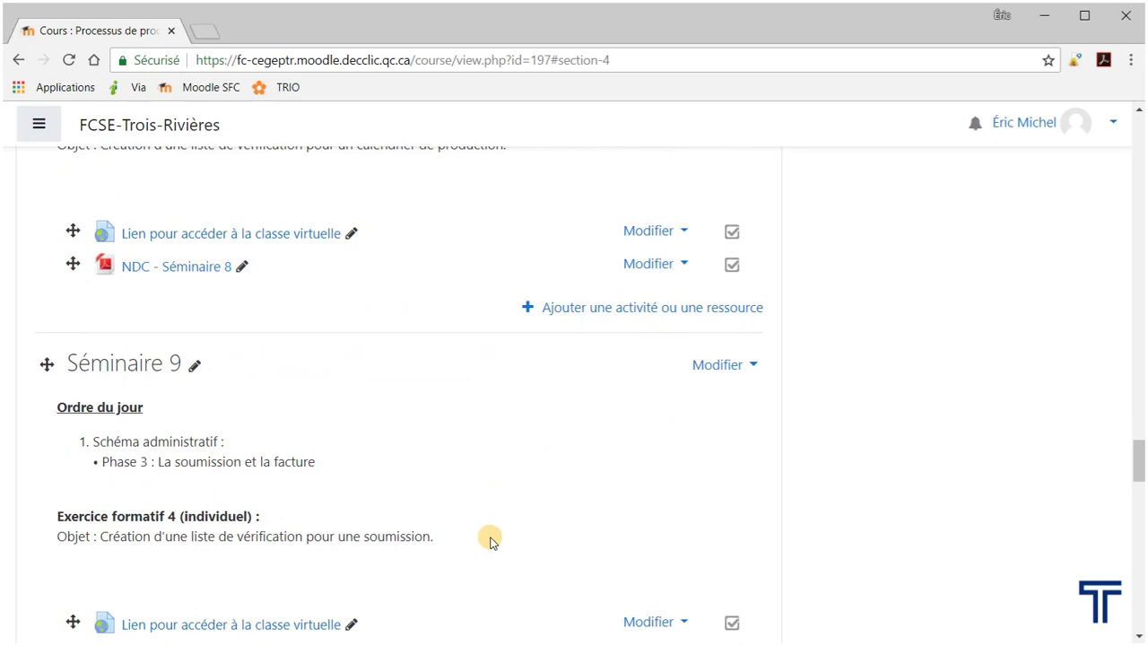
scroll(492, 539, down, 2)
scroll(490, 538, down, 3)
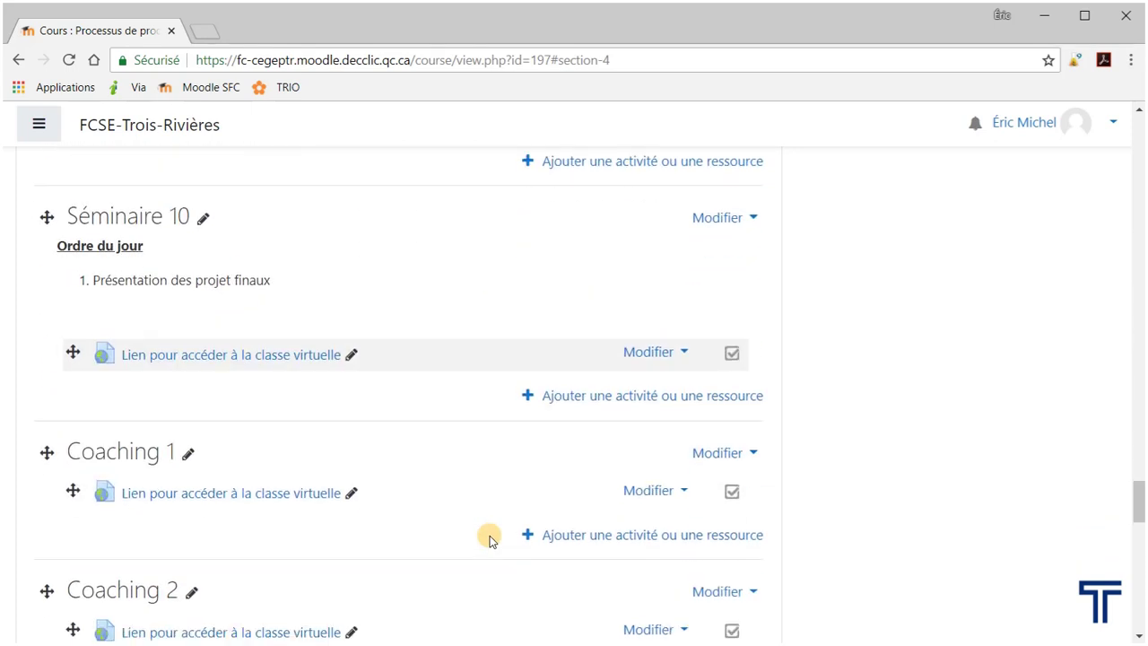
scroll(489, 536, down, 1)
Step: Hide the whole Séminaire 2 section from students
scroll(488, 537, up, 5)
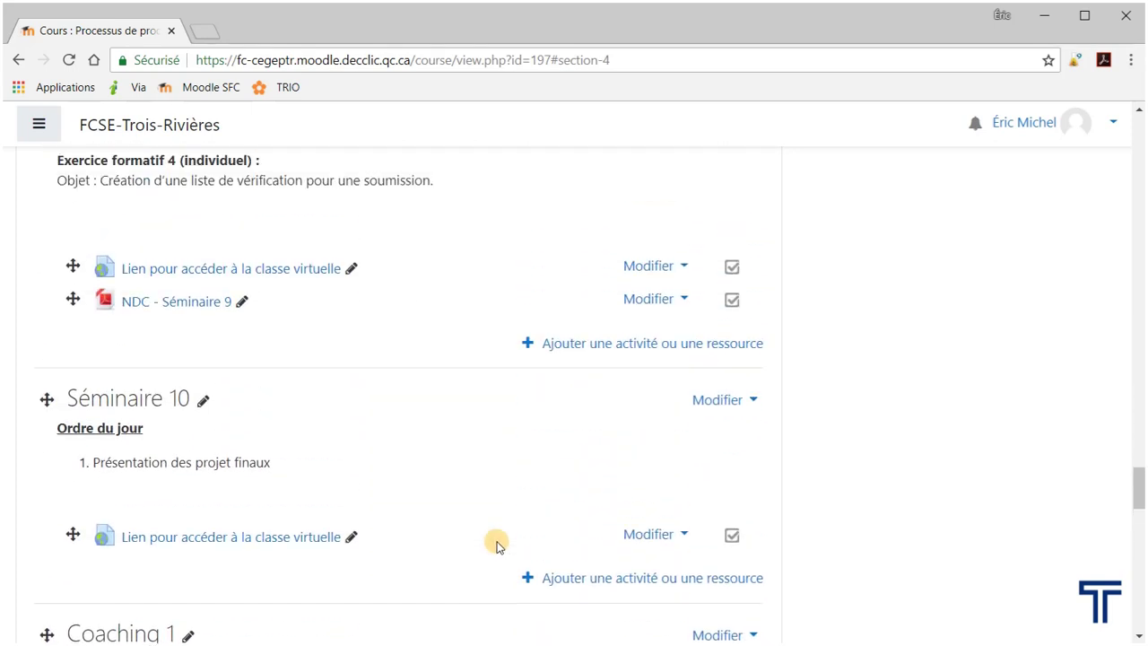
scroll(506, 552, up, 10)
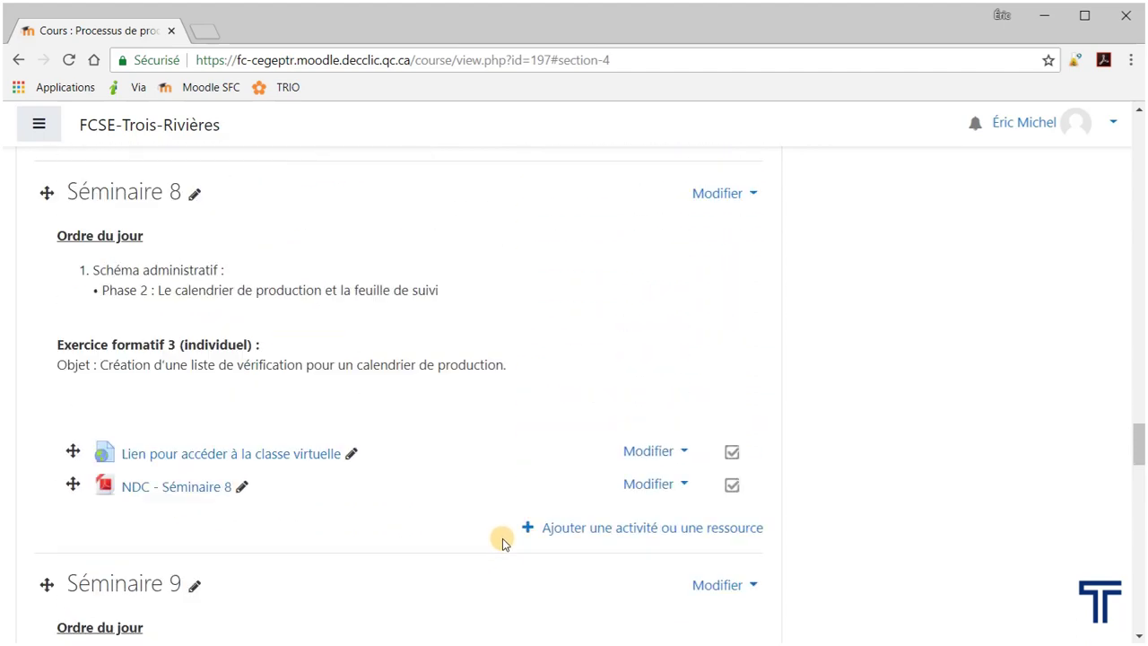
scroll(502, 545, up, 7)
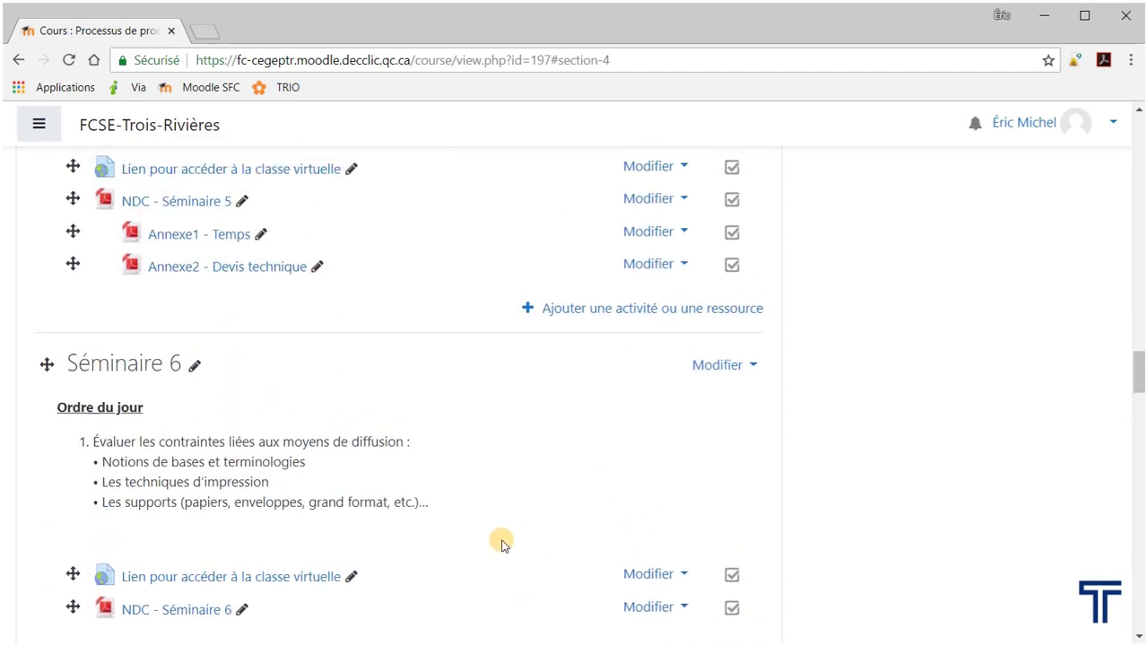
scroll(506, 537, up, 7)
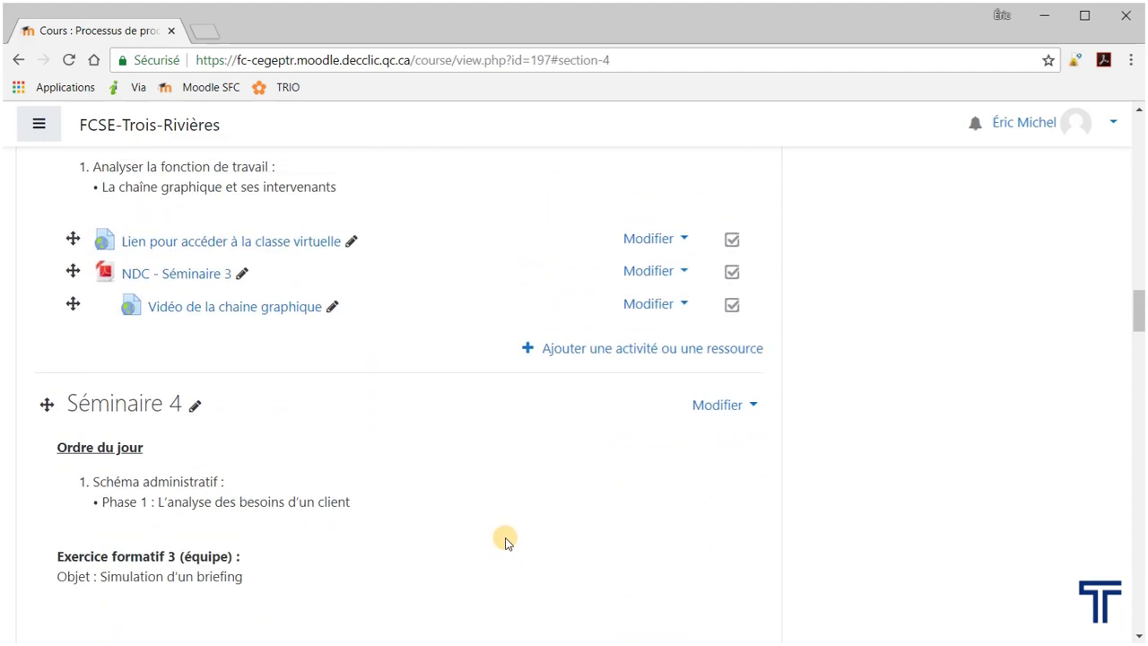
scroll(506, 541, up, 2)
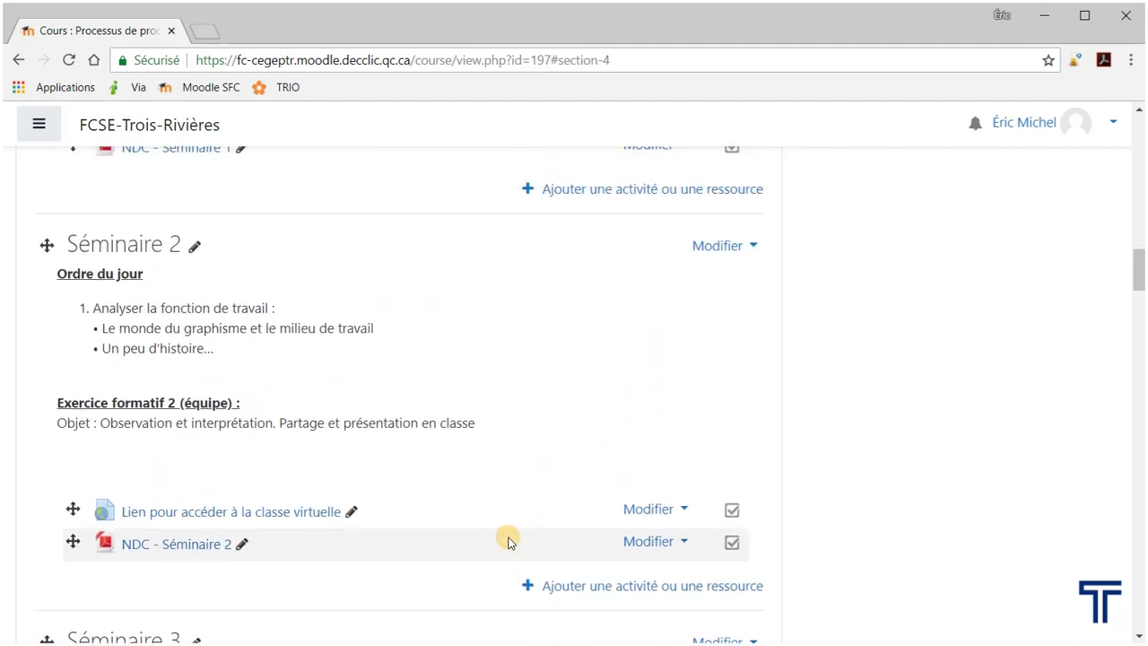
scroll(507, 541, up, 2)
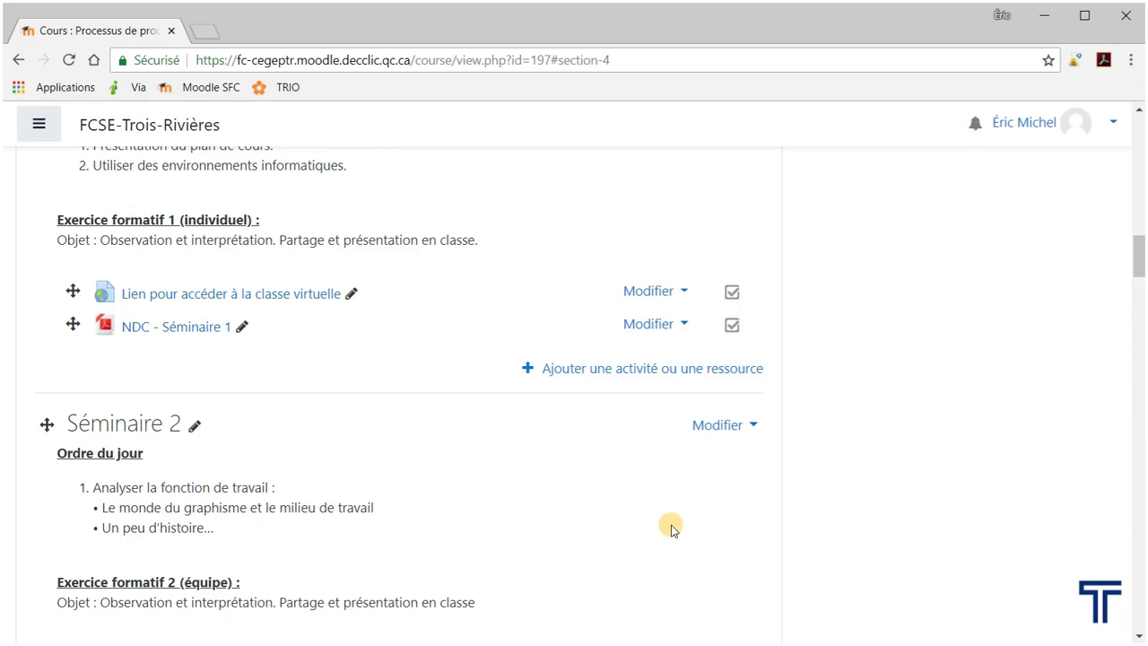
click(722, 427)
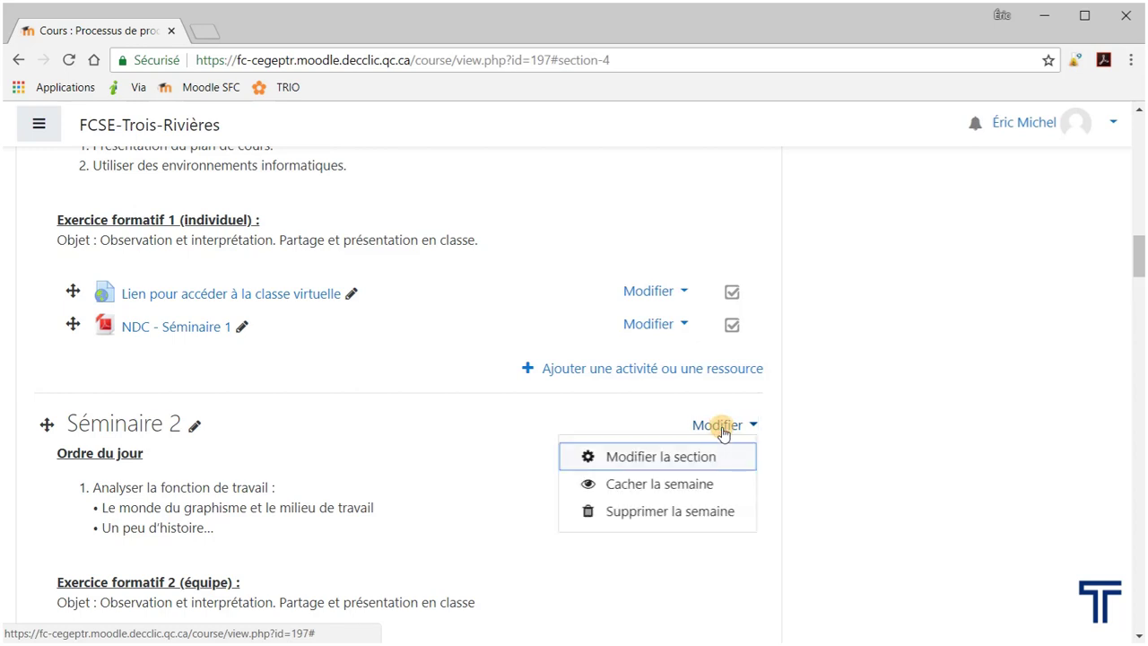
click(682, 491)
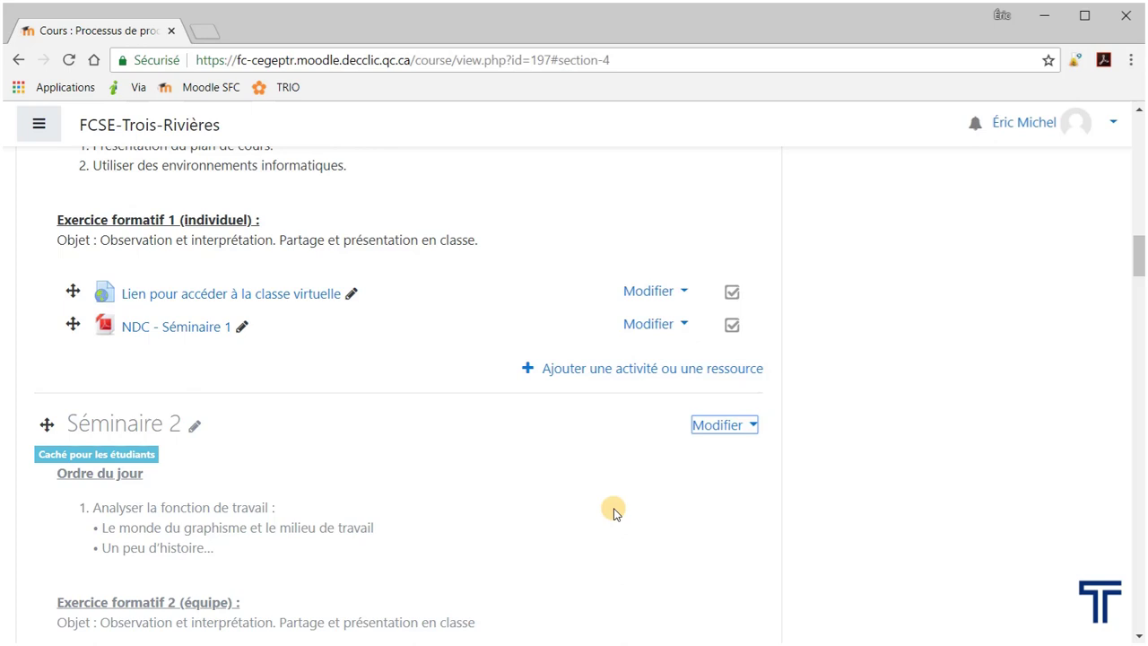
Step: Examine the hidden Séminaire 2 section and its resources, and compare them with the Séminaire 1 section
scroll(613, 513, down, 3)
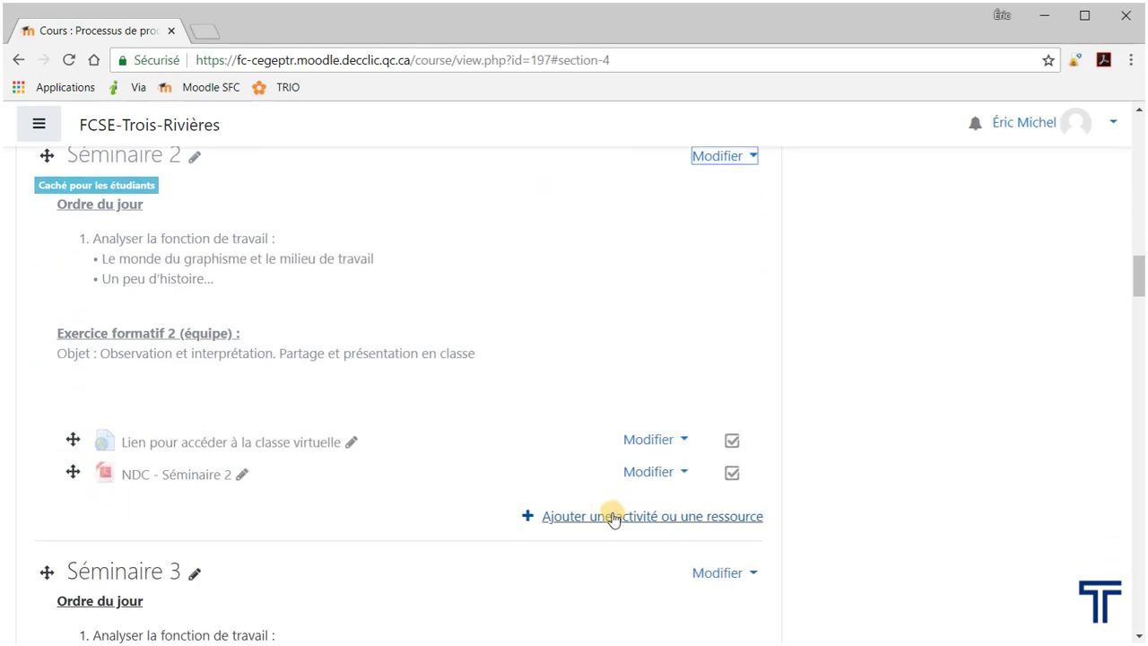
scroll(614, 518, up, 2)
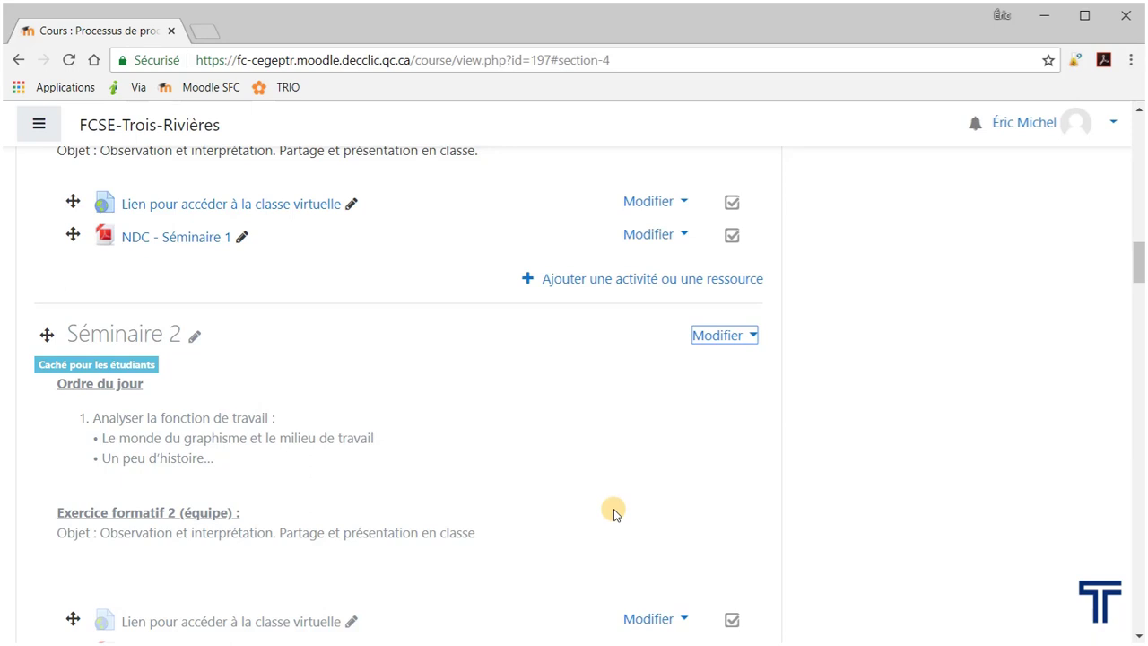
scroll(439, 441, down, 1)
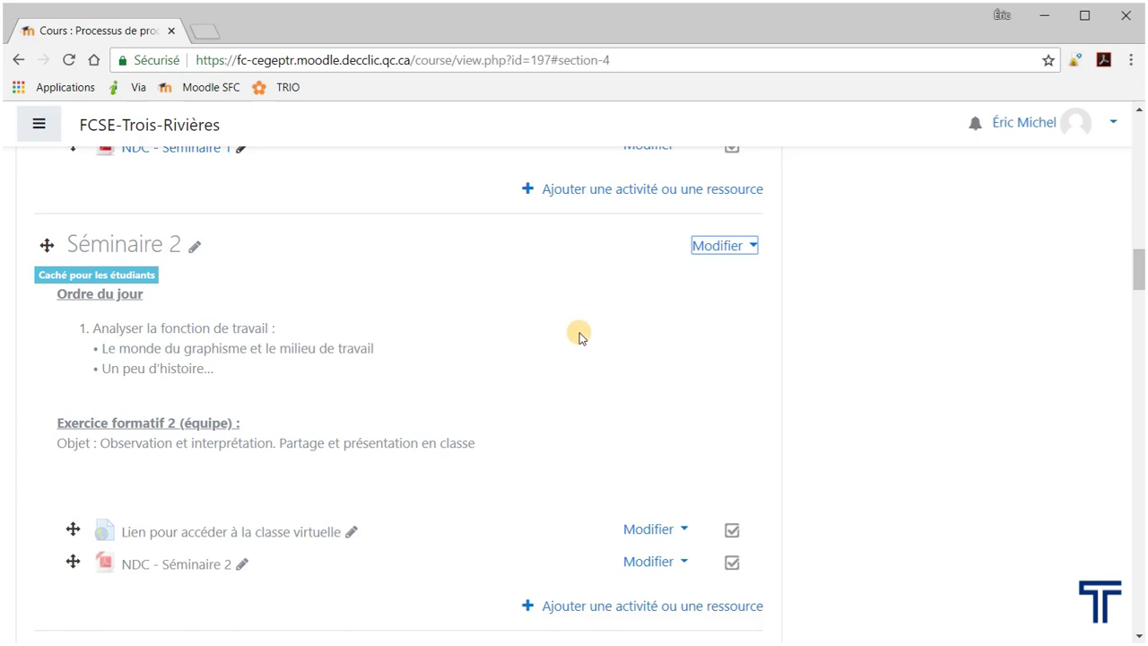
scroll(579, 337, up, 5)
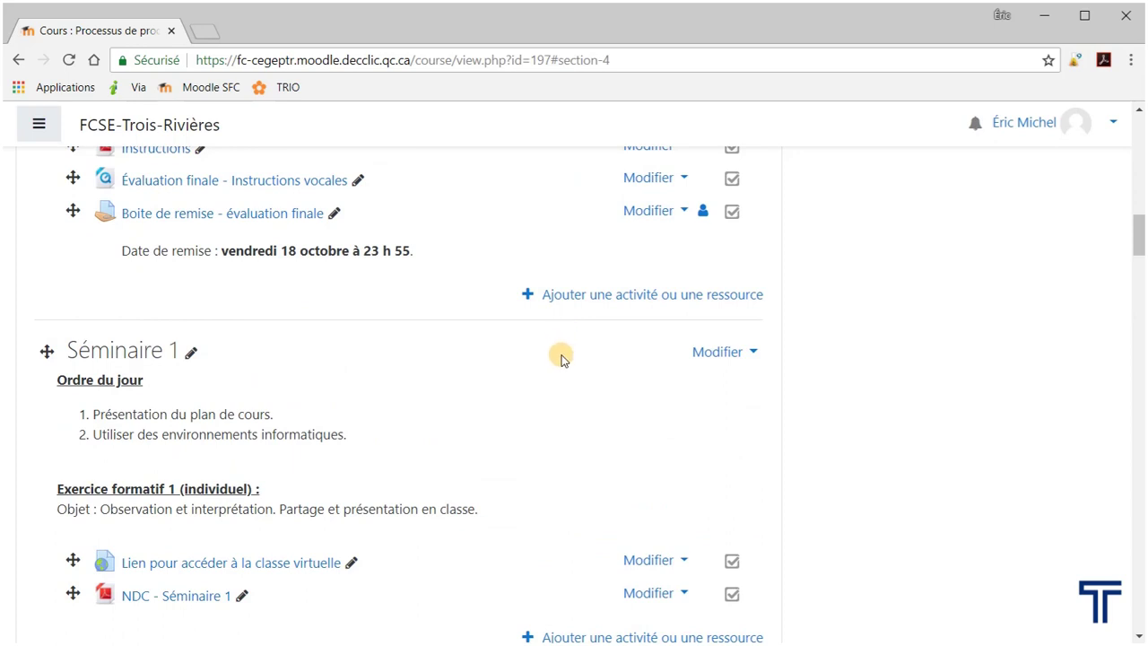
scroll(560, 359, down, 1)
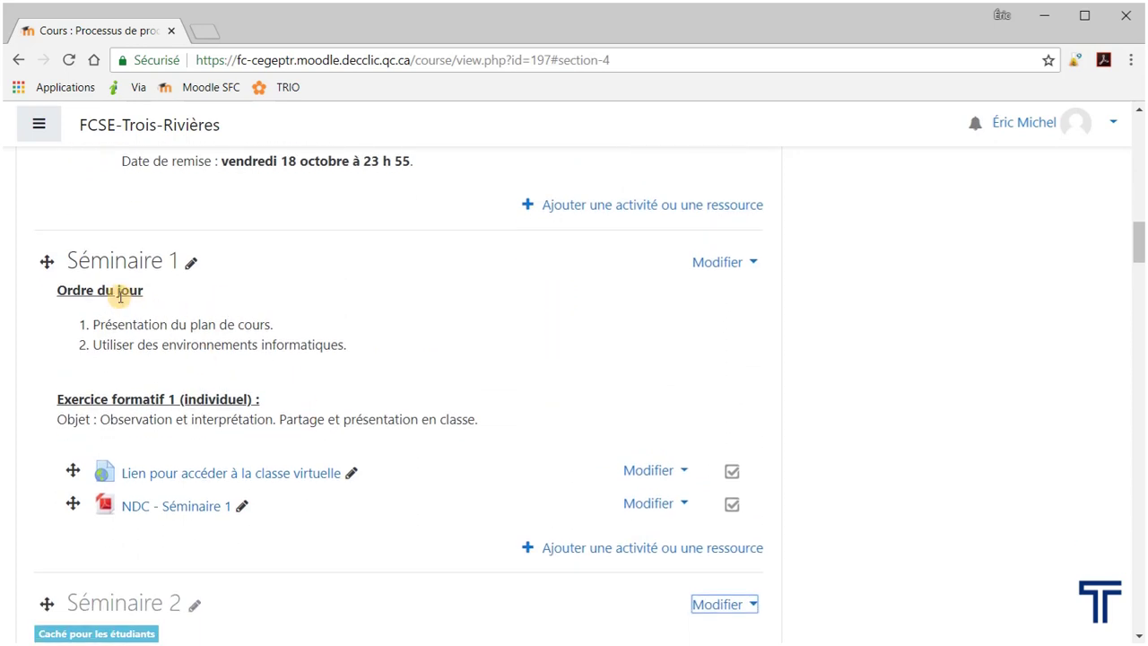
scroll(287, 385, down, 2)
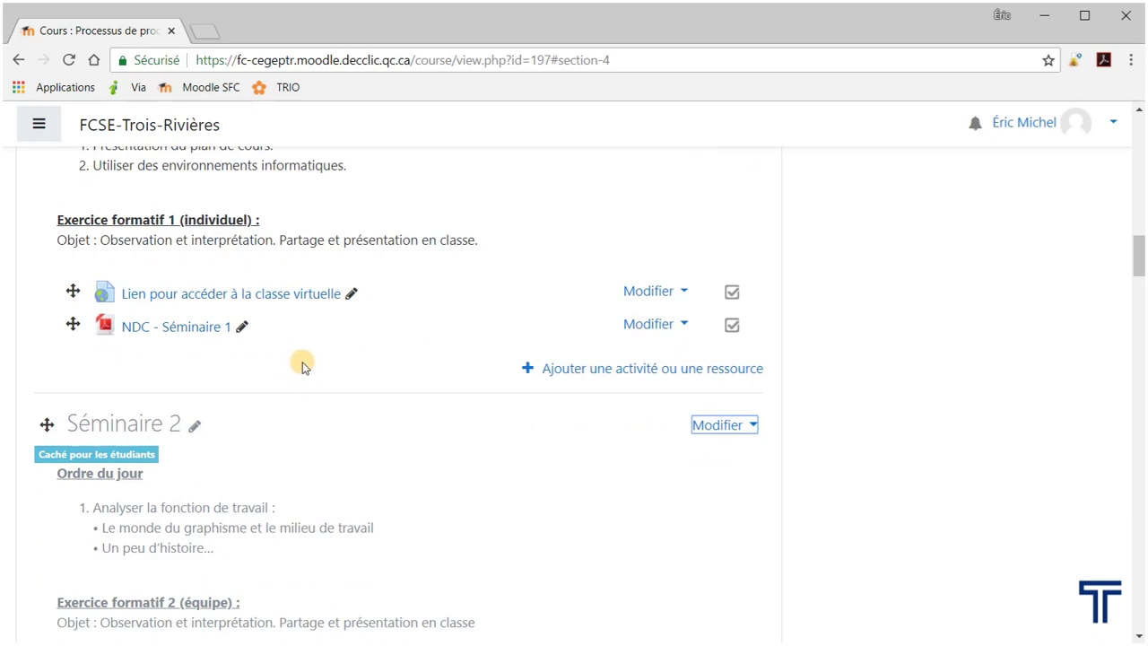
scroll(302, 362, up, 1)
scroll(302, 362, up, 1)
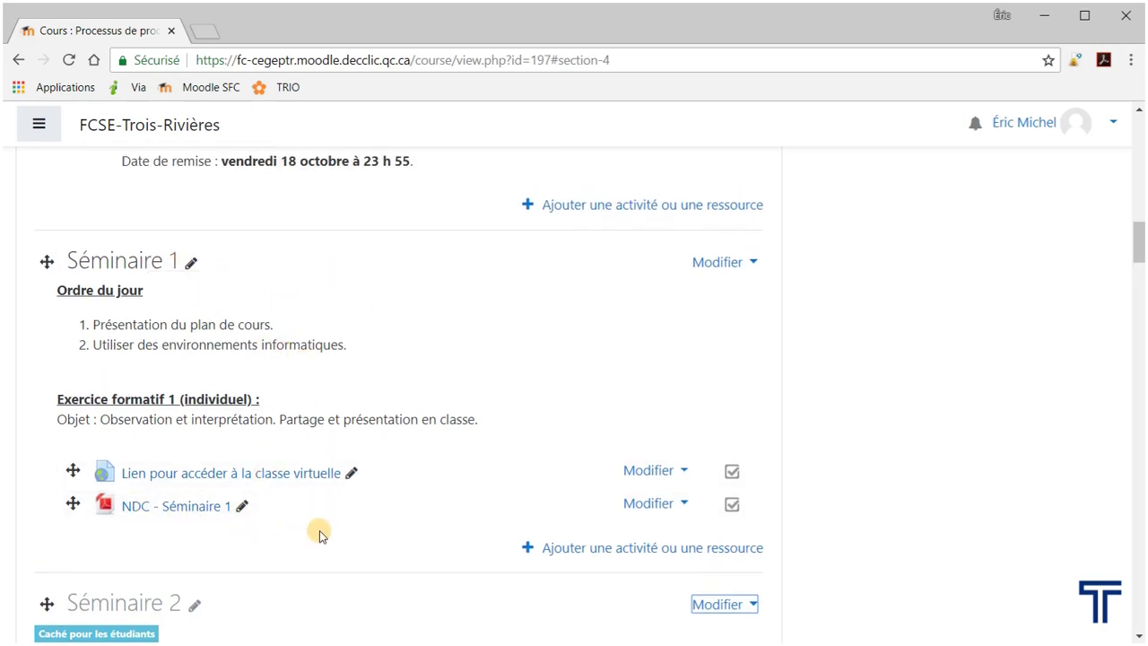
Step: Examine the activities and submission dates in the Ateliers, Quiz and Évaluation finale sections
scroll(455, 414, up, 20)
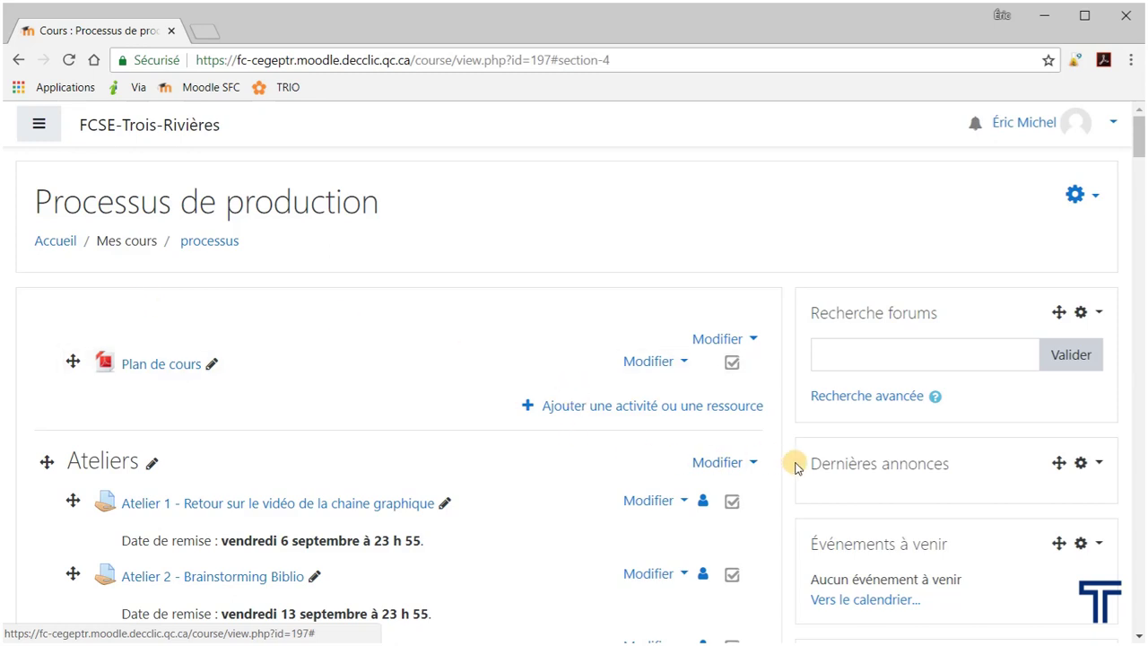
scroll(790, 477, down, 1)
scroll(790, 477, down, 7)
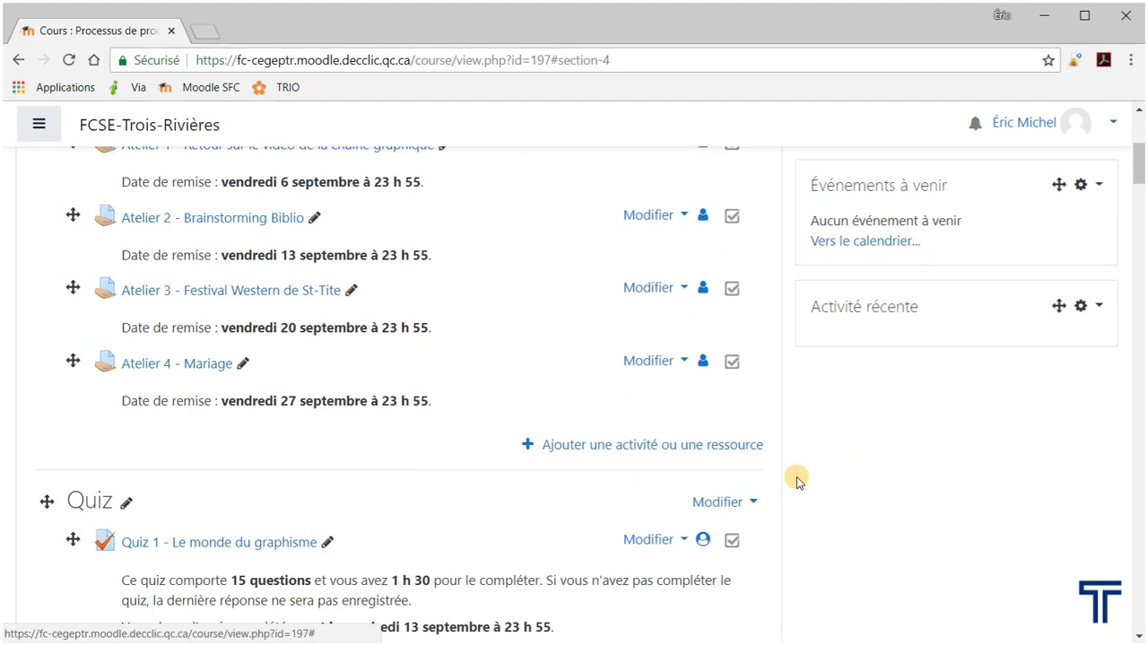
scroll(793, 480, down, 3)
scroll(792, 480, up, 6)
scroll(793, 479, down, 1)
scroll(793, 477, down, 2)
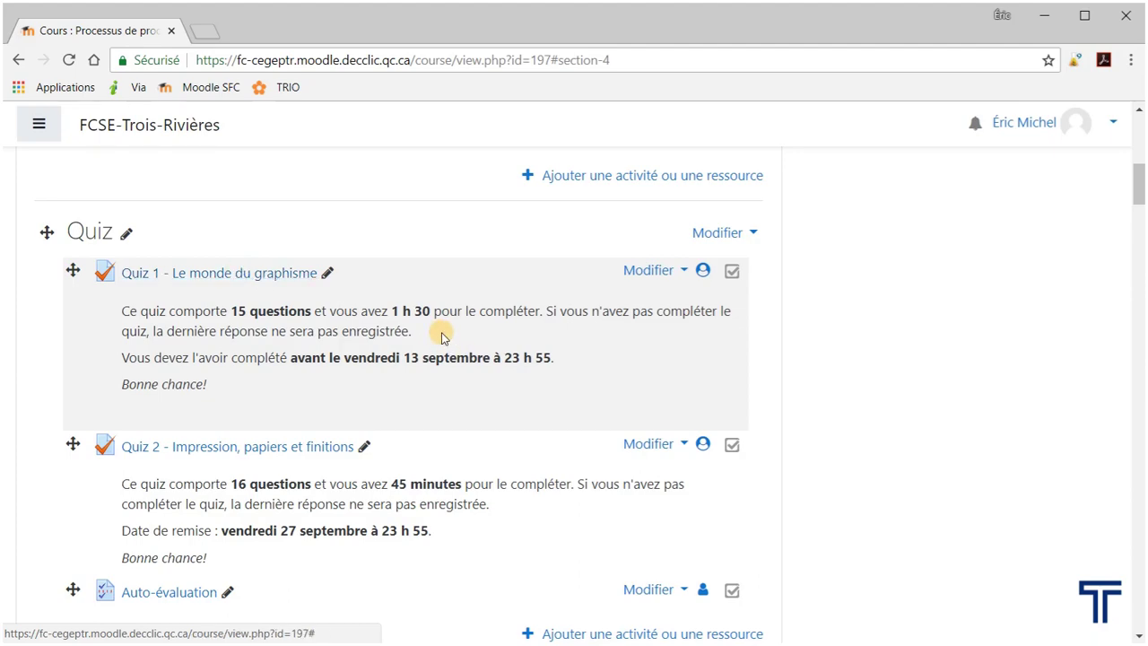
scroll(419, 360, up, 3)
scroll(423, 367, up, 1)
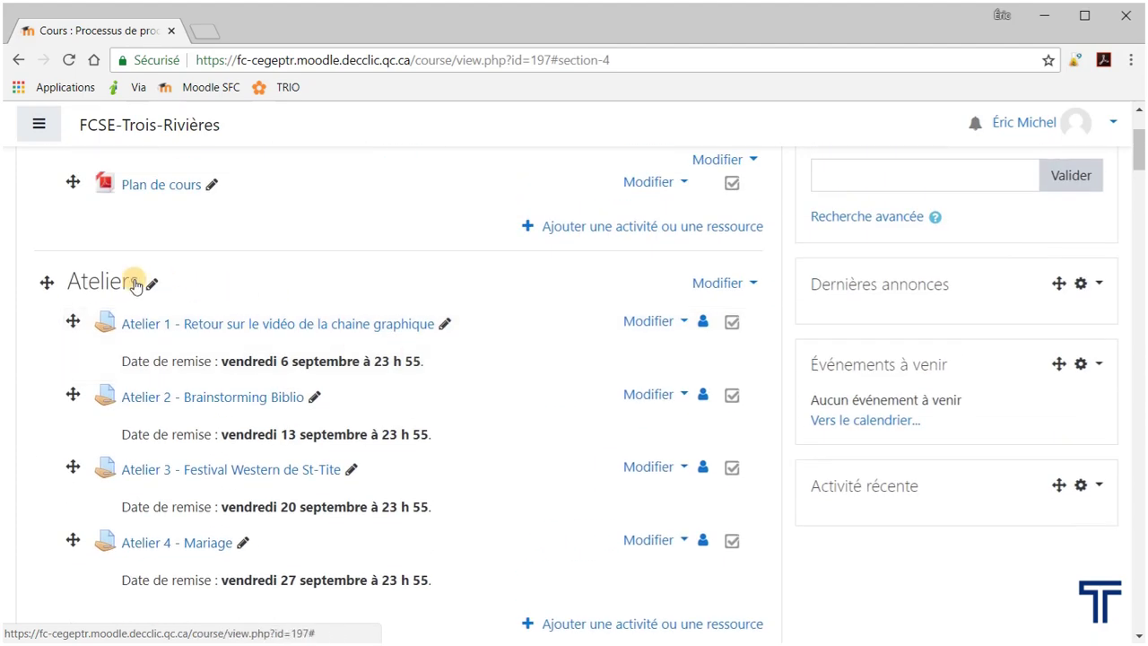
scroll(266, 364, down, 5)
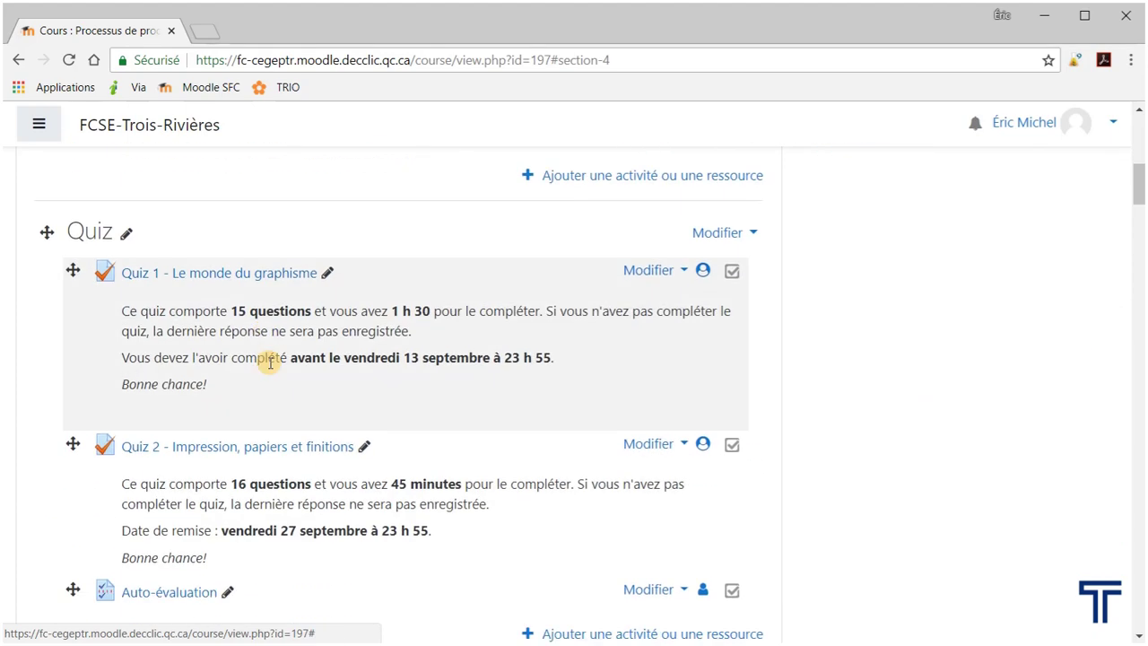
scroll(271, 362, down, 3)
scroll(272, 362, down, 1)
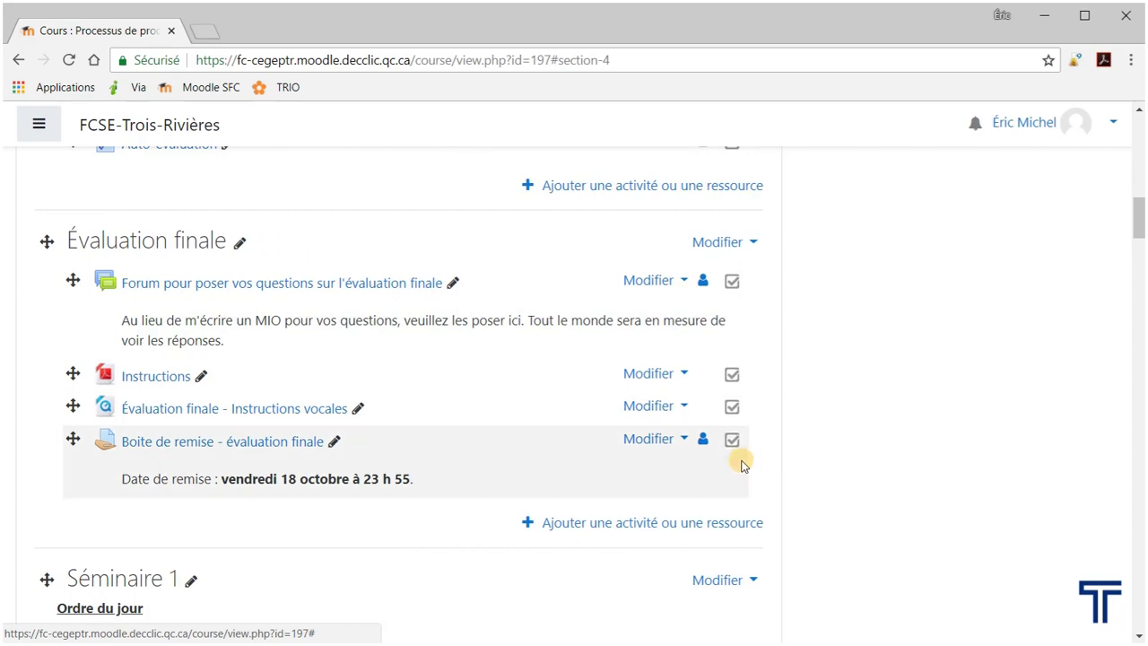
Step: Review the editing actions available for the whole Quiz section without applying any of them
scroll(777, 466, up, 2)
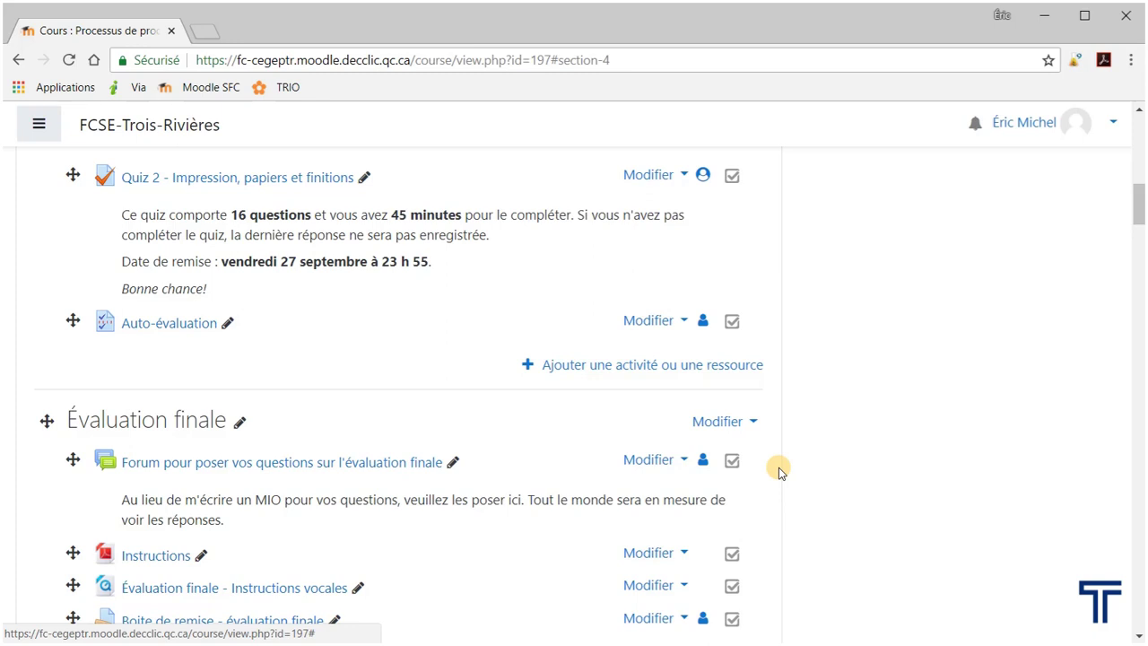
scroll(769, 475, up, 3)
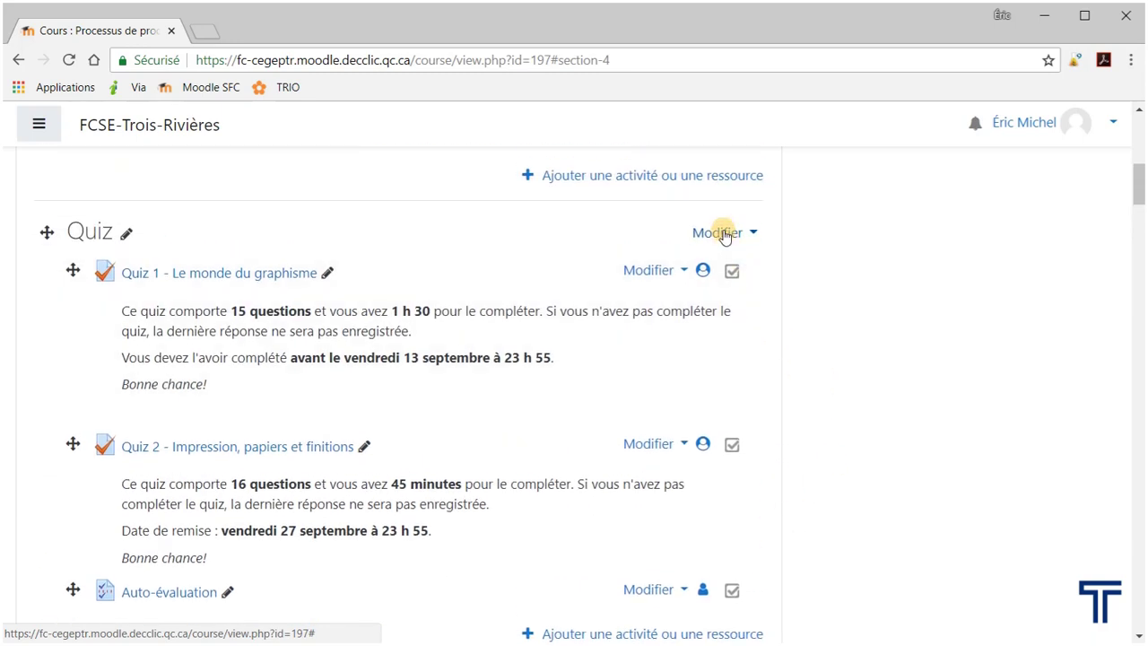
click(723, 235)
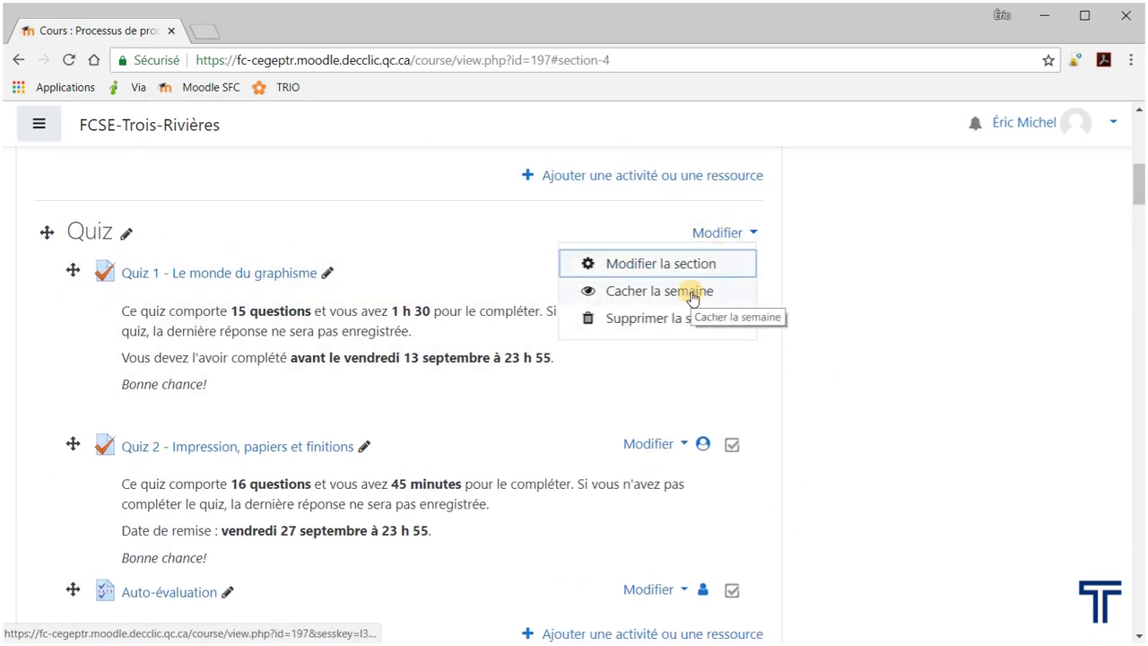
key(Escape)
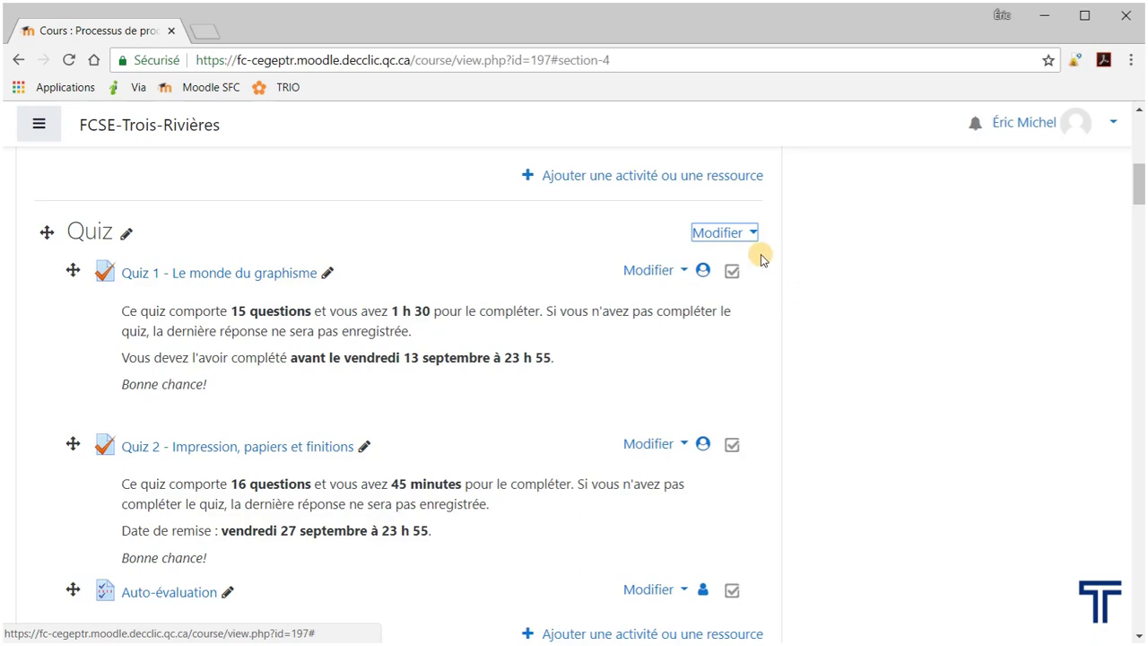
click(723, 233)
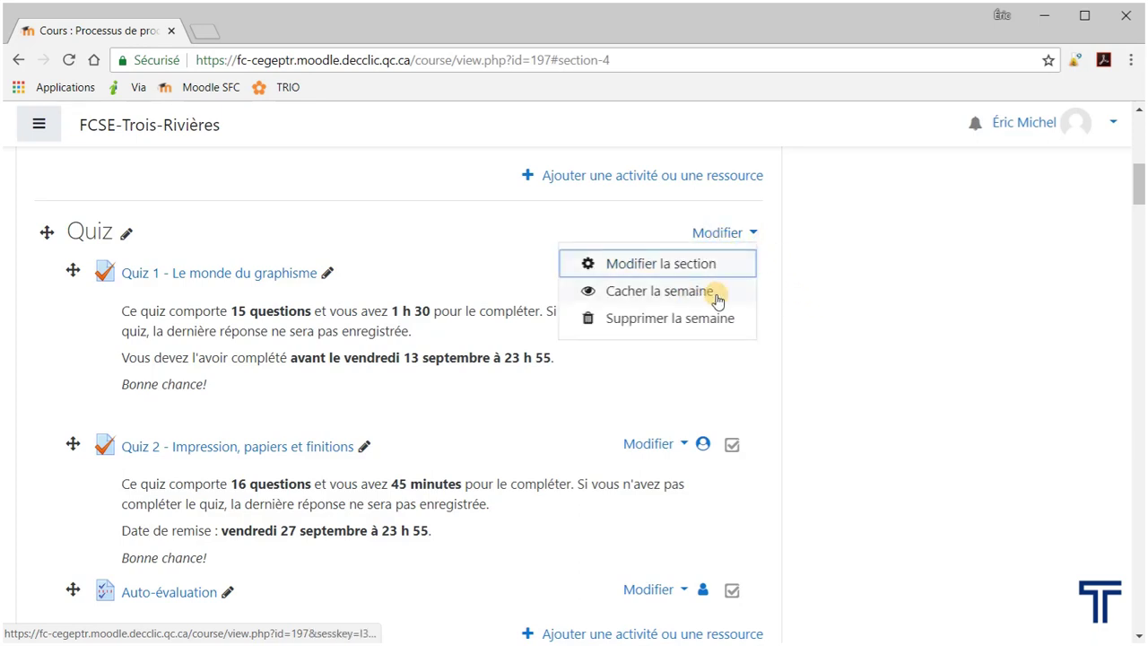
key(Escape)
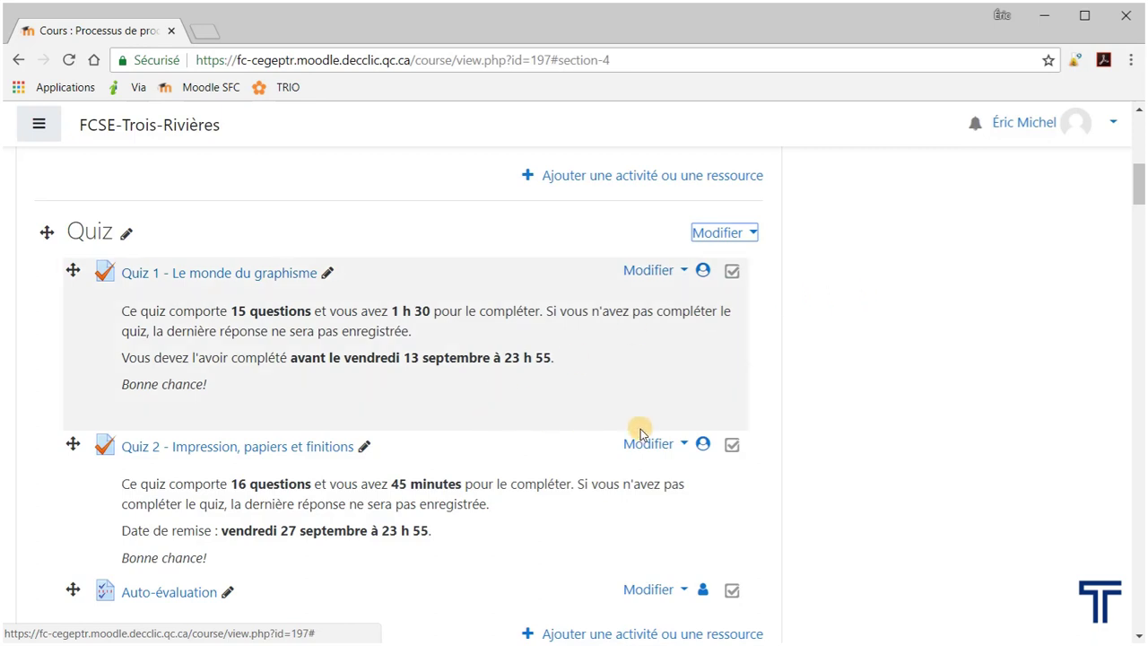
Step: Hide only the "Quiz 2 - Impression, papiers et finitions" activity from students
scroll(640, 432, down, 1)
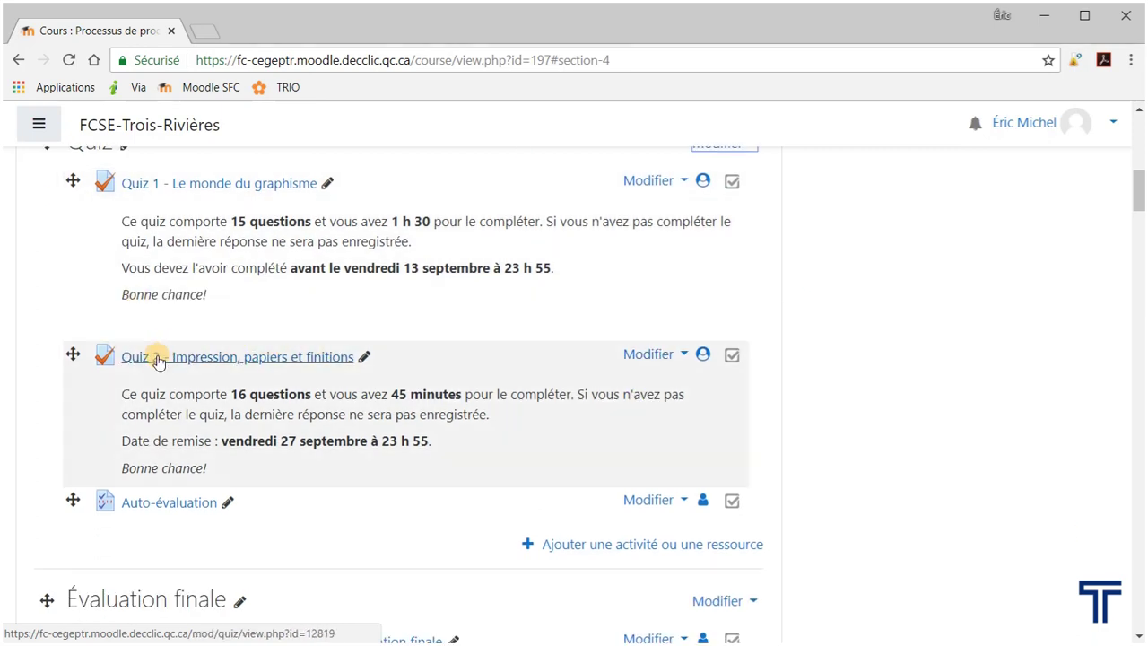
click(648, 357)
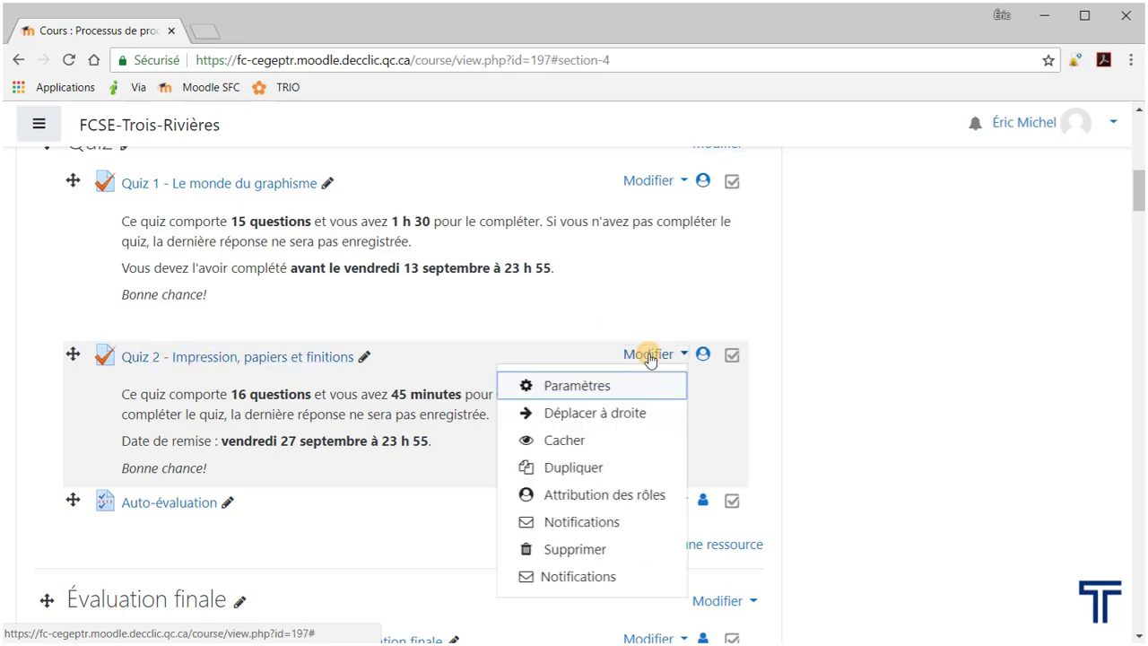
click(592, 442)
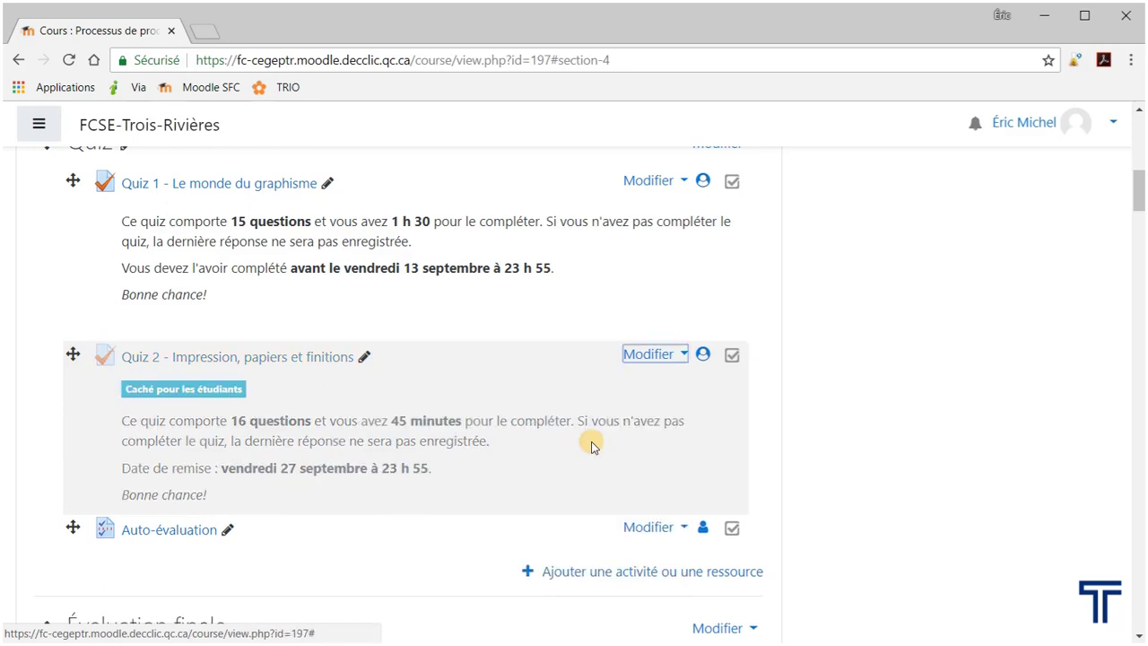
Step: Hide the "Auto-évaluation" activity in the Quiz section from students
click(642, 529)
click(592, 612)
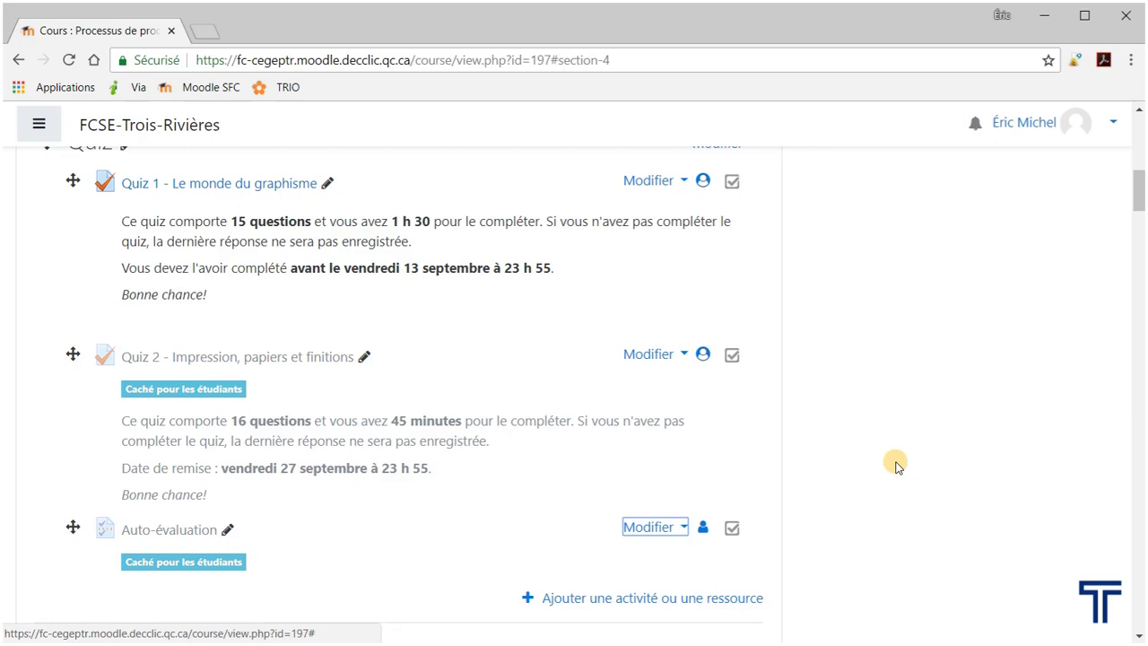
Step: Review the course sections from Ateliers through Séminaire 2, comparing visible and hidden sections and activities
scroll(797, 470, up, 2)
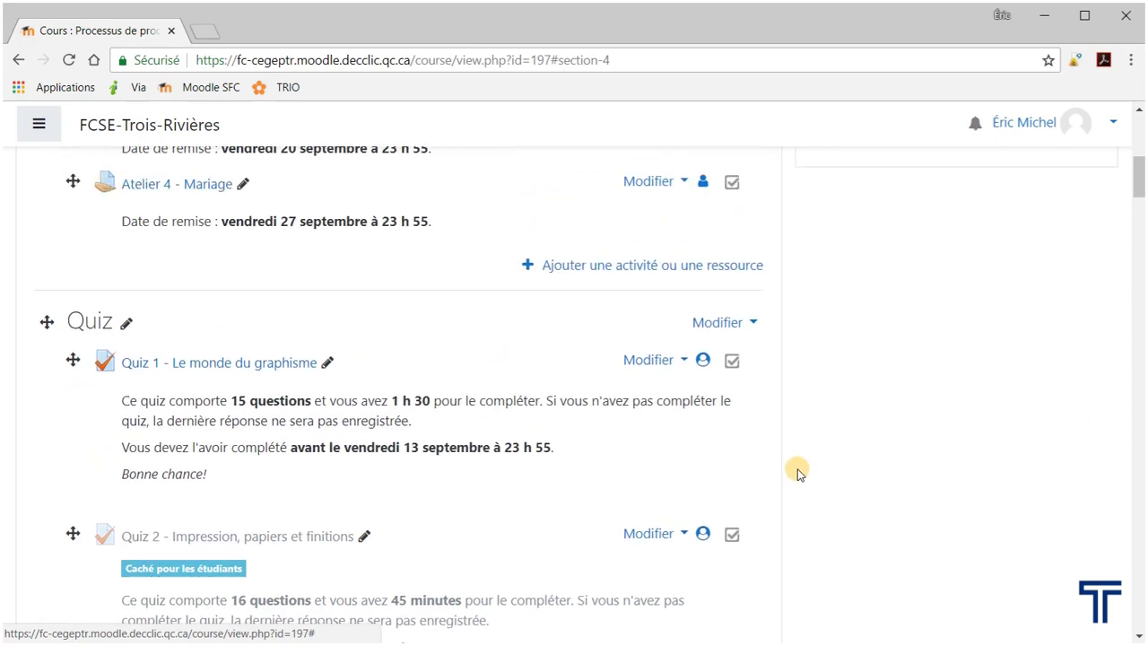
scroll(798, 470, up, 1)
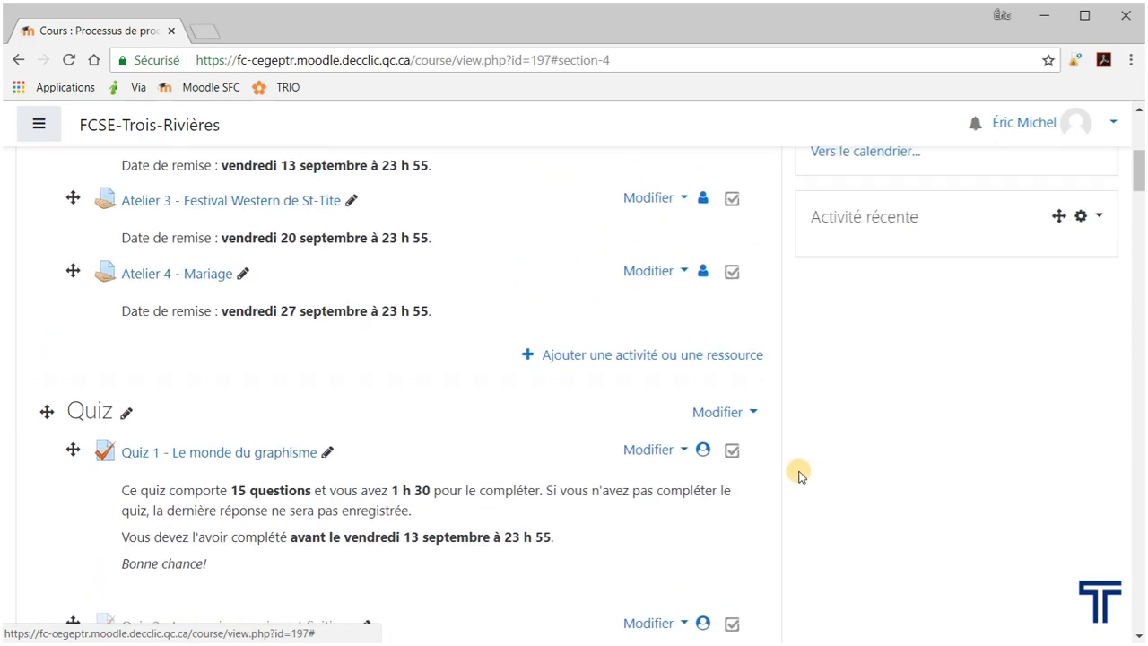
scroll(798, 475, down, 6)
scroll(798, 478, down, 1)
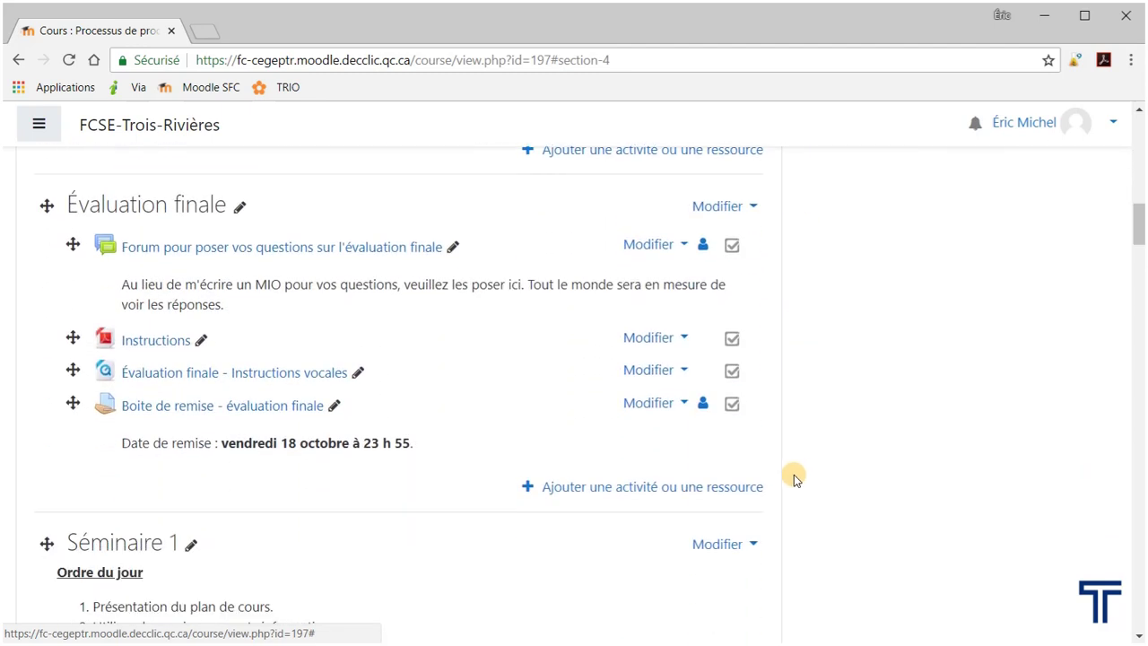
scroll(793, 478, down, 2)
scroll(794, 474, down, 2)
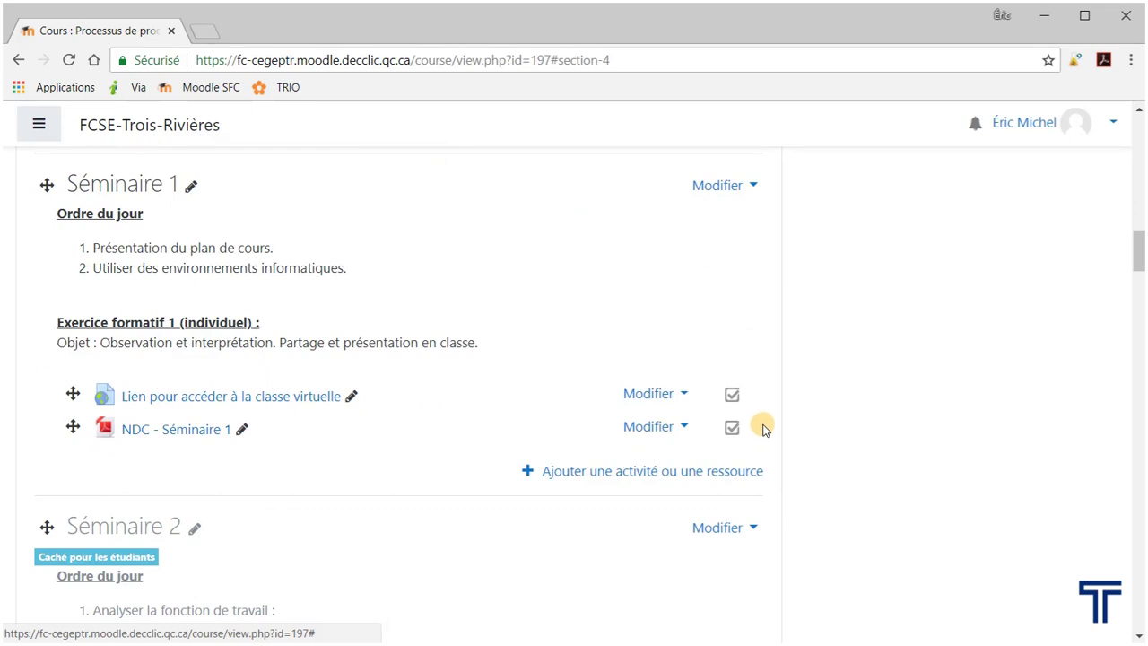
scroll(763, 426, up, 2)
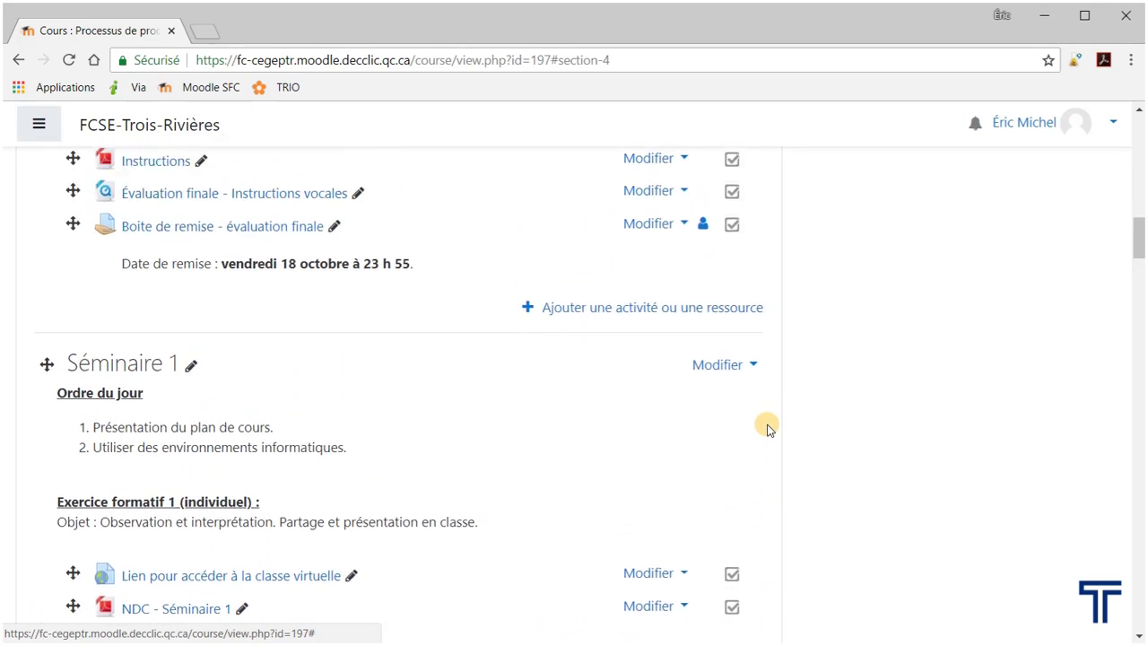